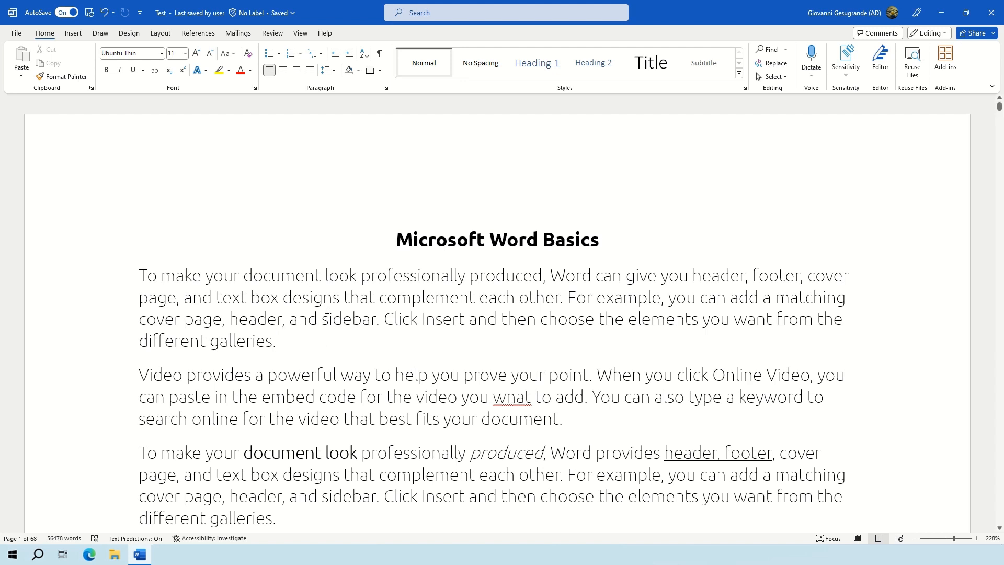
Step: Select the text from "sidebar" in the first paragraph through "choose the" in the third, then select only the whole first paragraph
drag(327, 310, 632, 506)
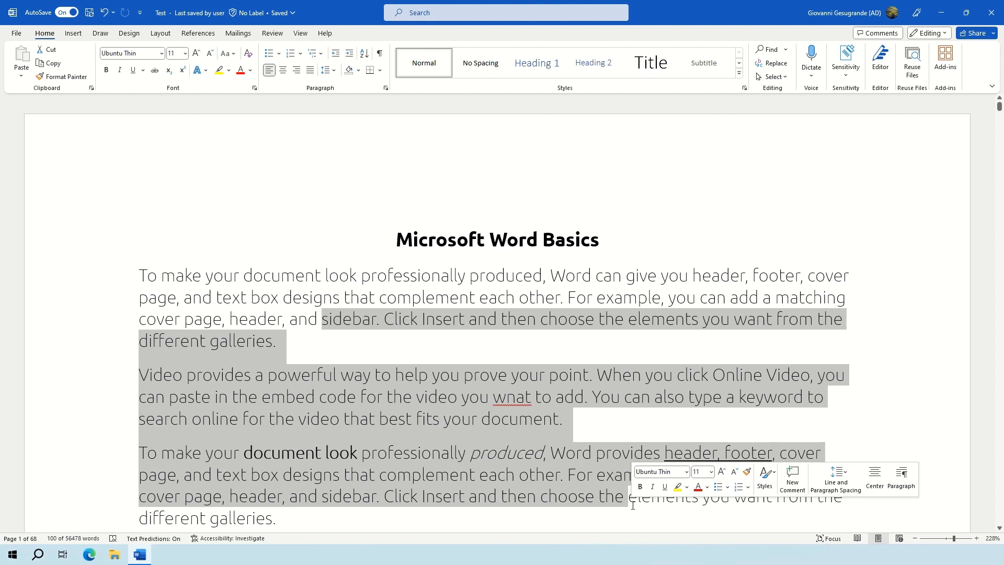
click(136, 268)
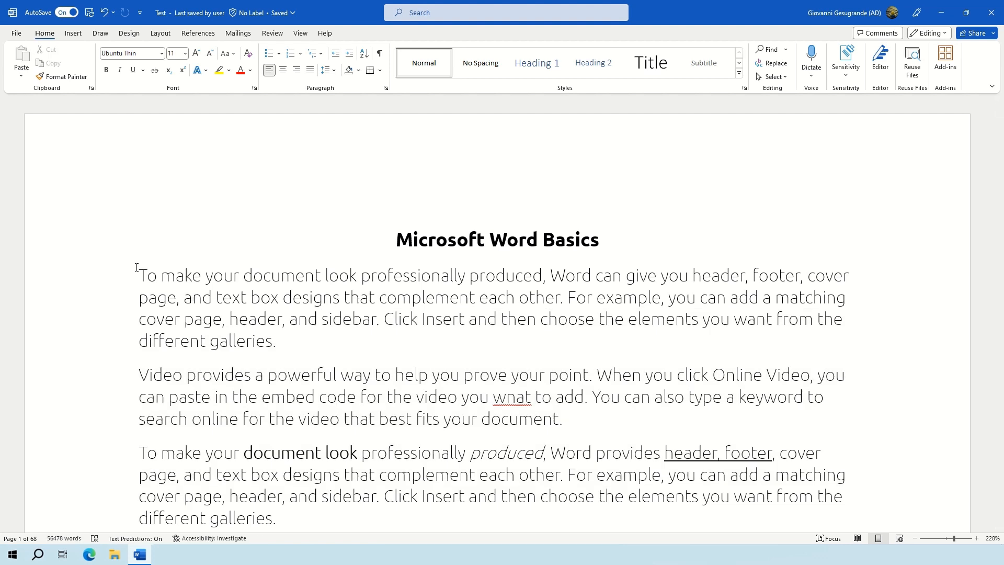
triple_click(298, 347)
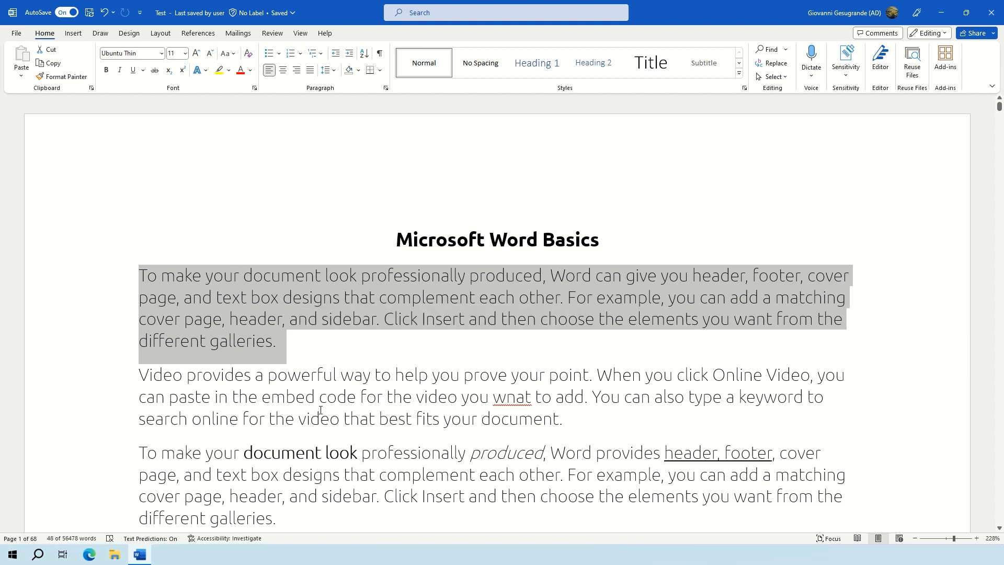
Step: Select the range from "sidebar" in the first paragraph, extend it to the end of "produced" in the third, and clear the selection
click(329, 319)
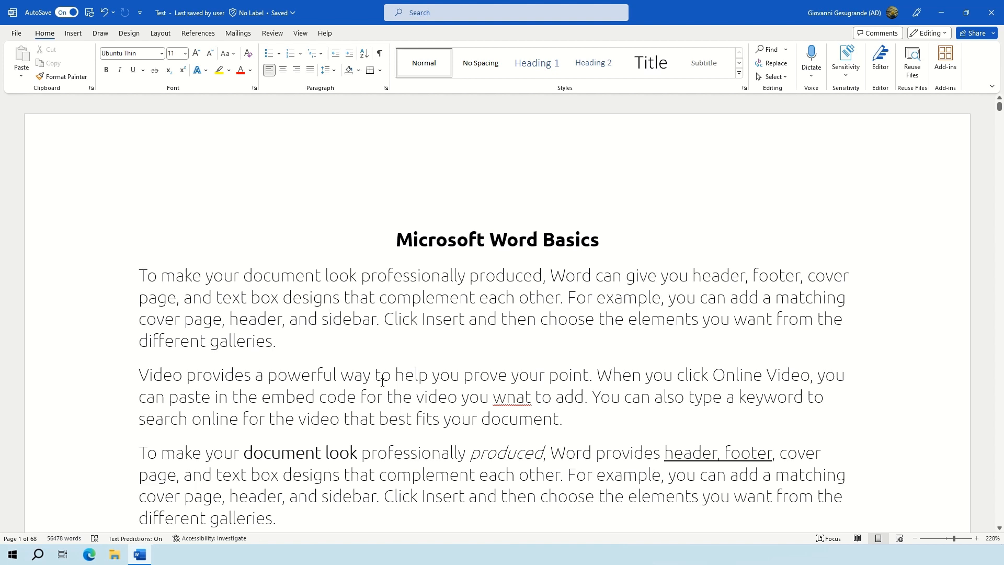
shift+click(516, 455)
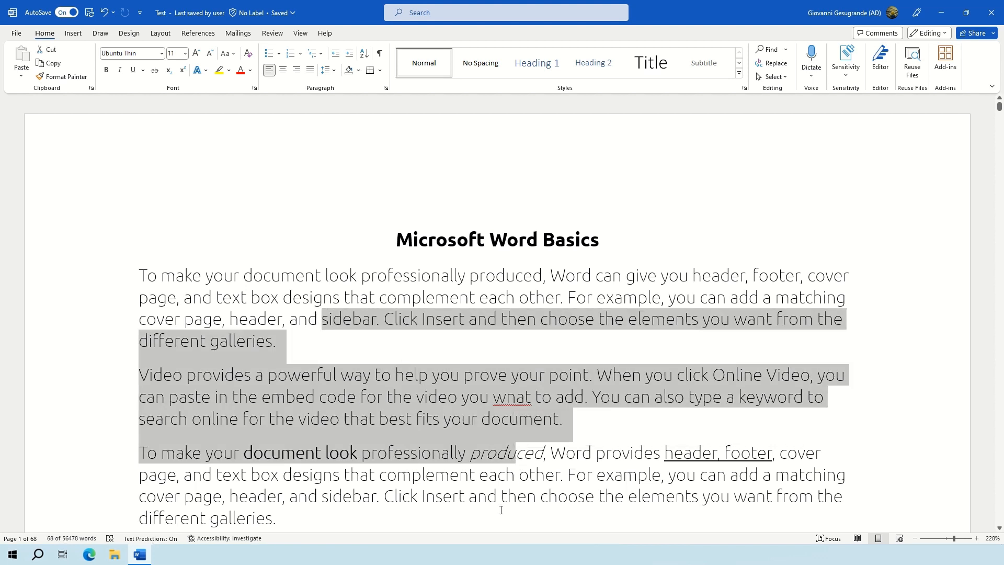
shift+click(542, 454)
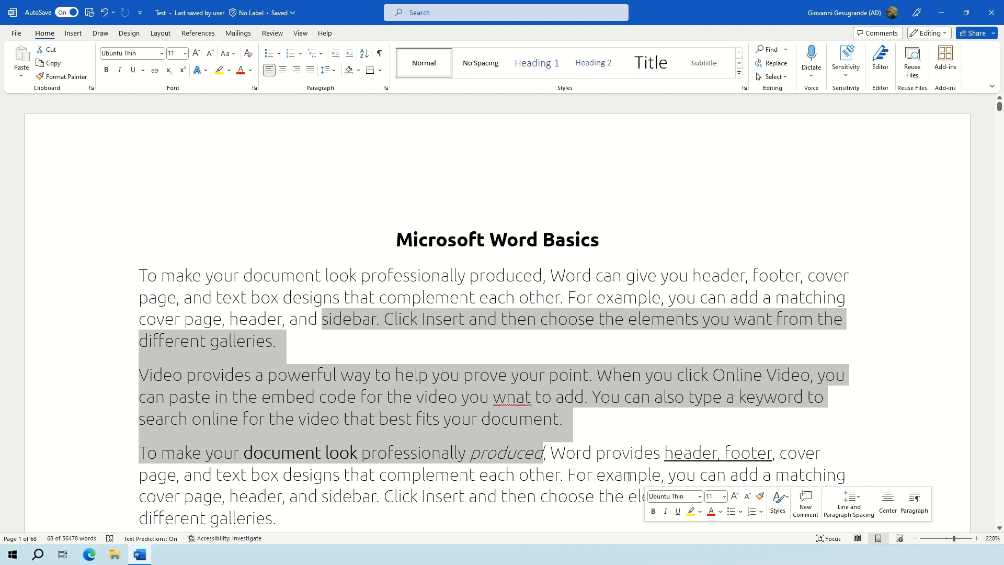
click(275, 417)
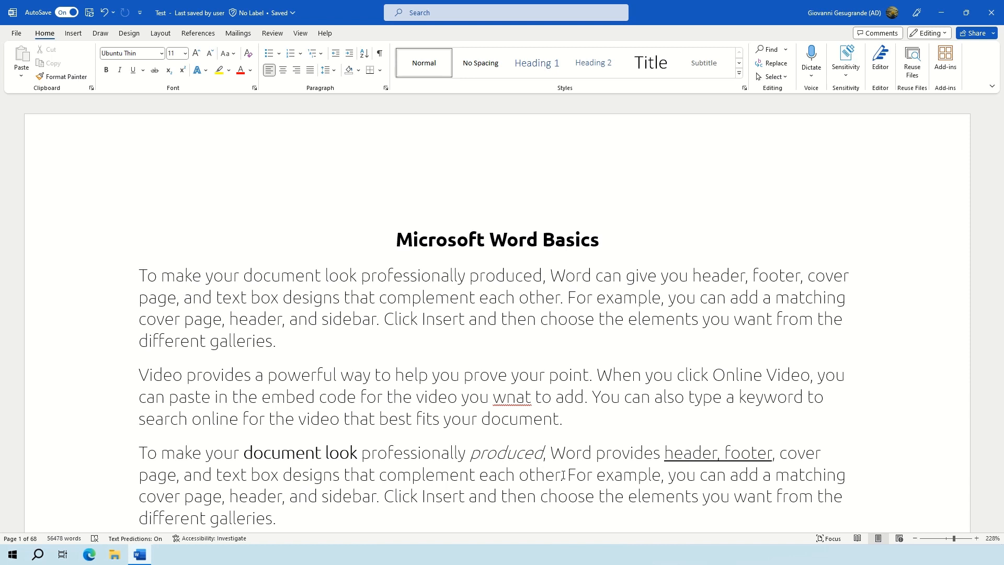
Step: Select single sentences: the second paragraph's last, the first paragraph's last, and the one starting with the enlarged "You"
ctrl+click(523, 414)
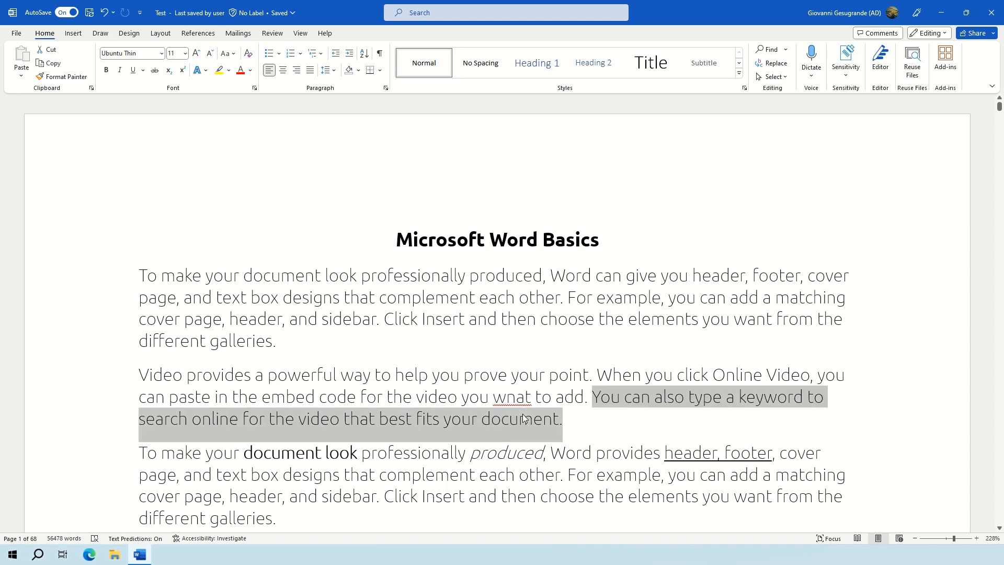
click(529, 316)
ctrl+click(578, 315)
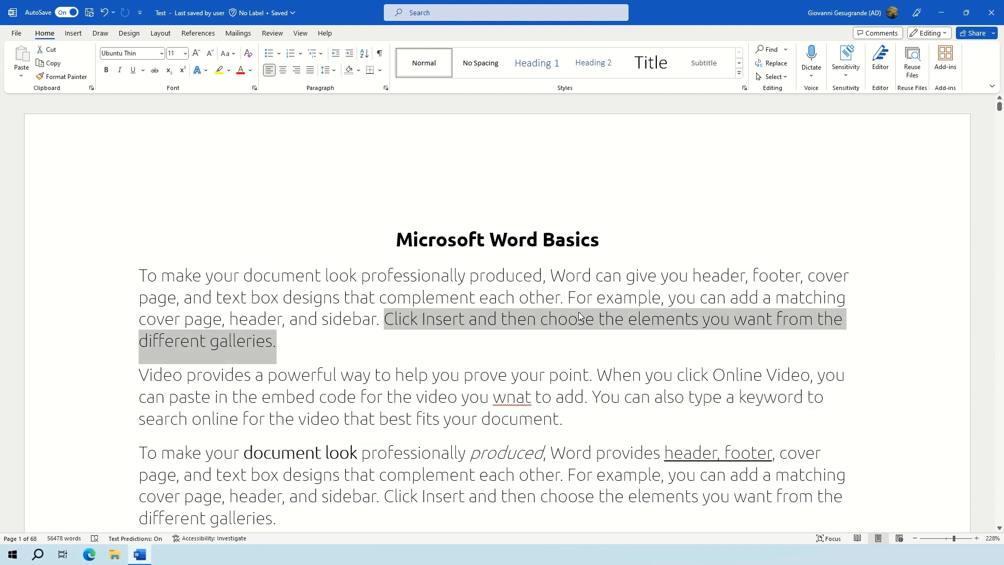
click(514, 476)
scroll(512, 477, down, 8)
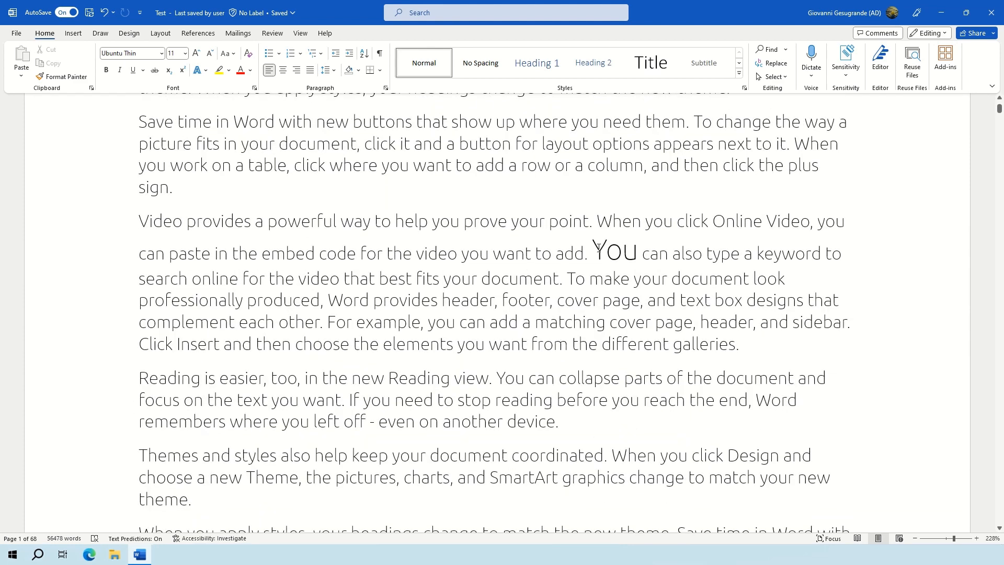
ctrl+click(614, 251)
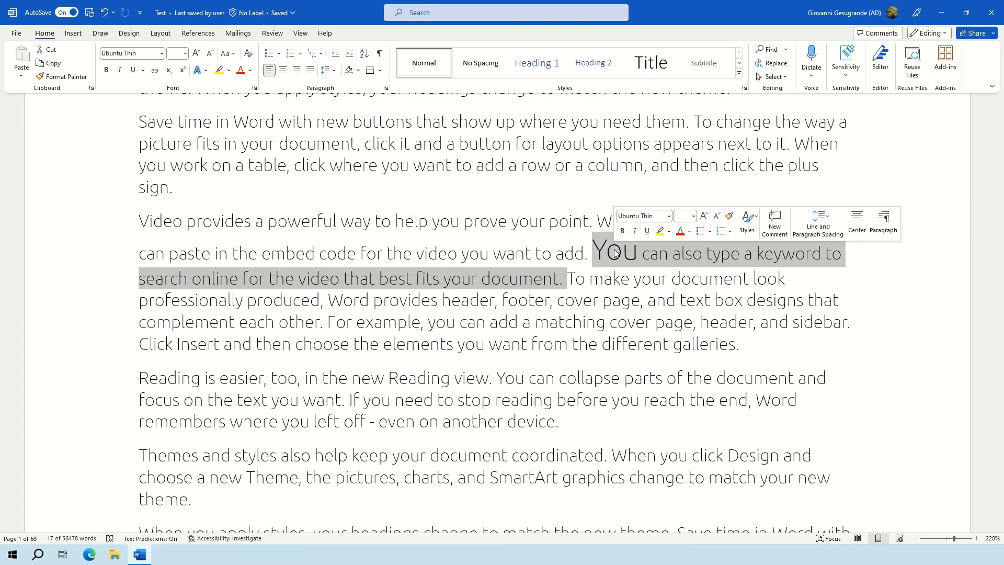
click(196, 321)
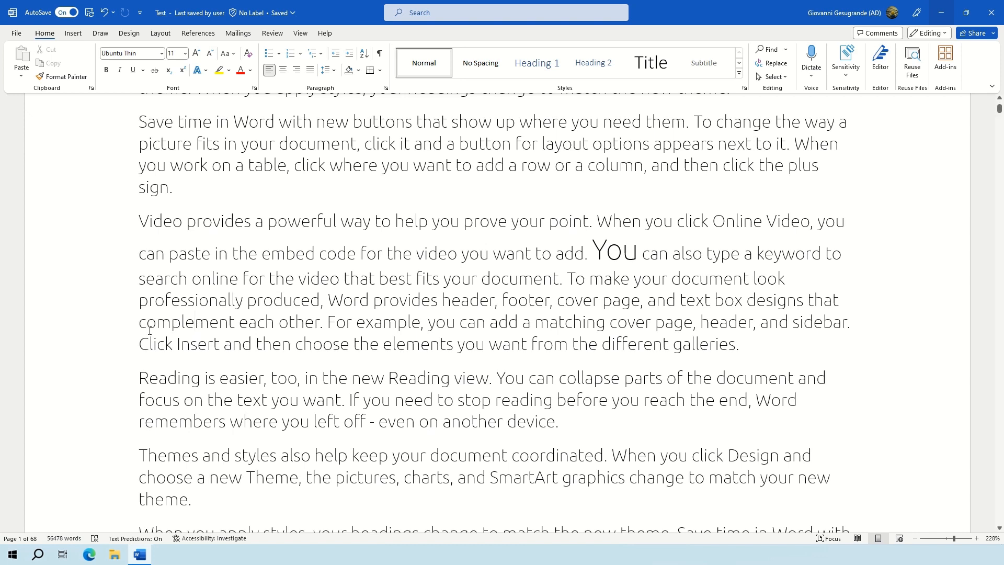
Step: Select the single line starting with "complement each other", then the whole "Reading is easier" paragraph, and clear the selection
click(77, 326)
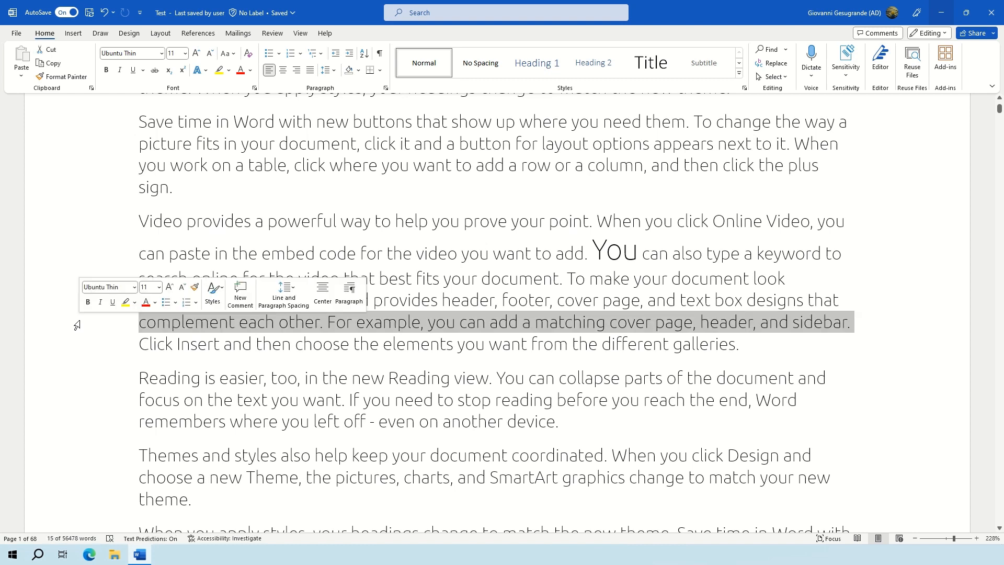
click(201, 363)
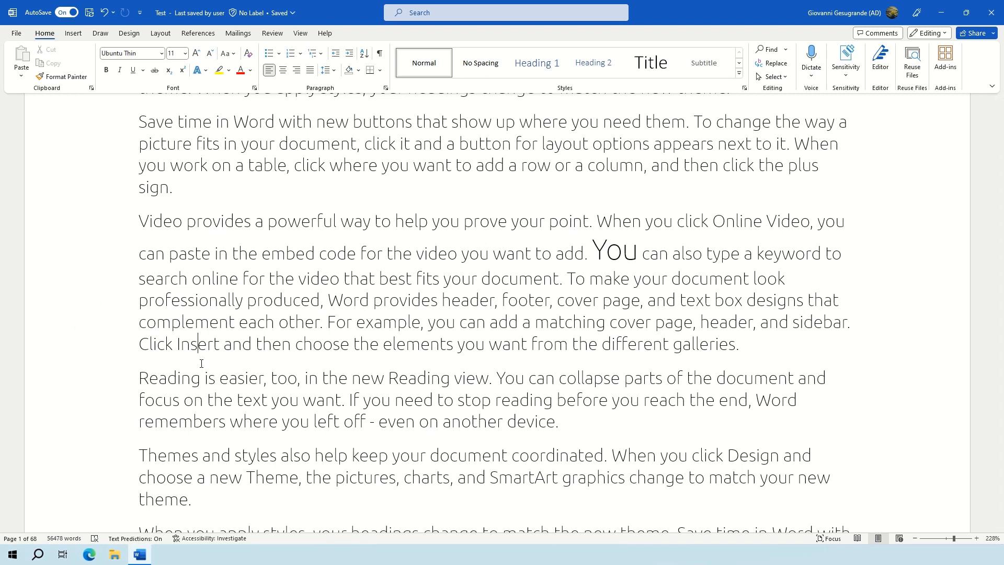
double_click(84, 415)
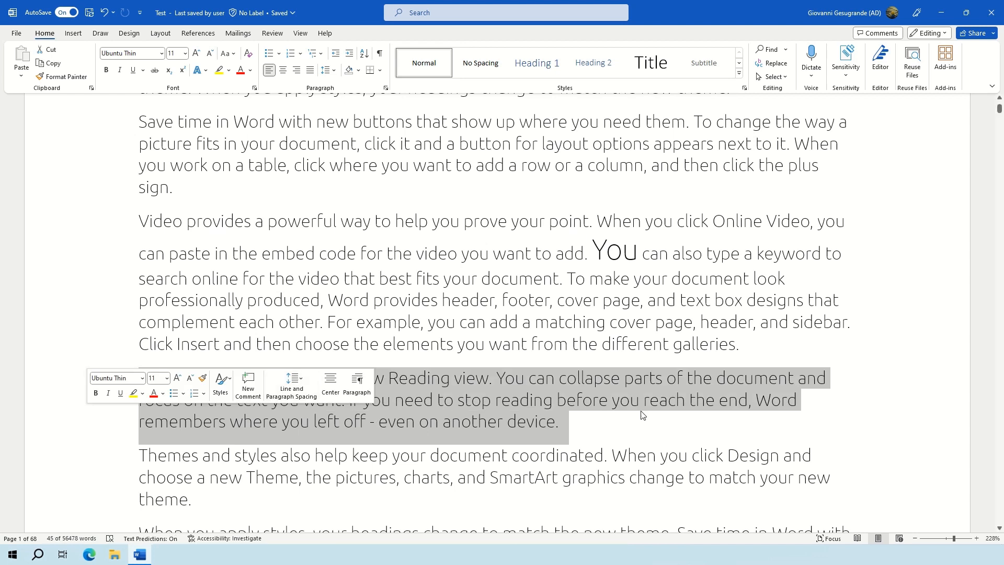
click(254, 400)
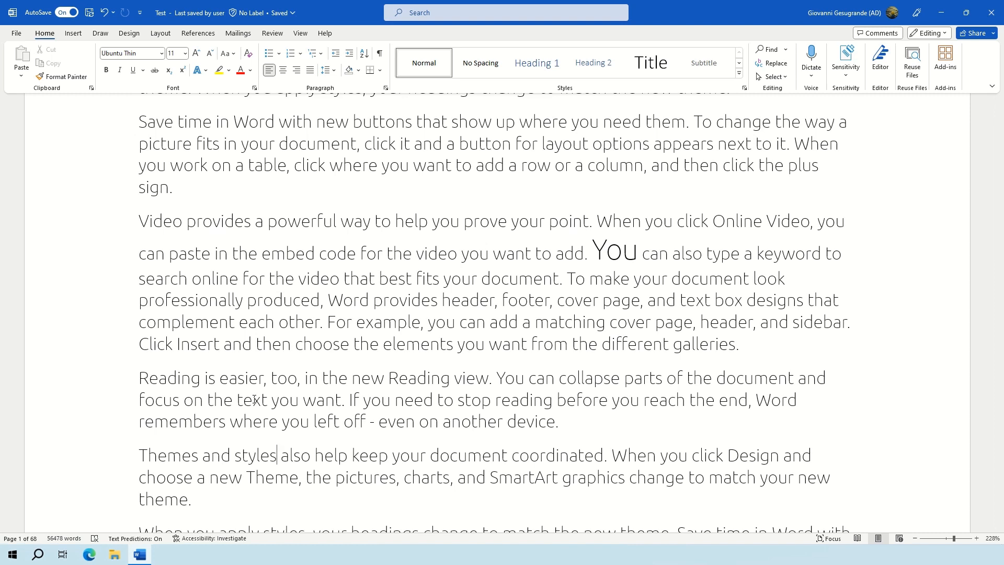
Step: Select the entire document, clear the selection, then repeat it with the Select All command and clear it again
key(ctrl+a)
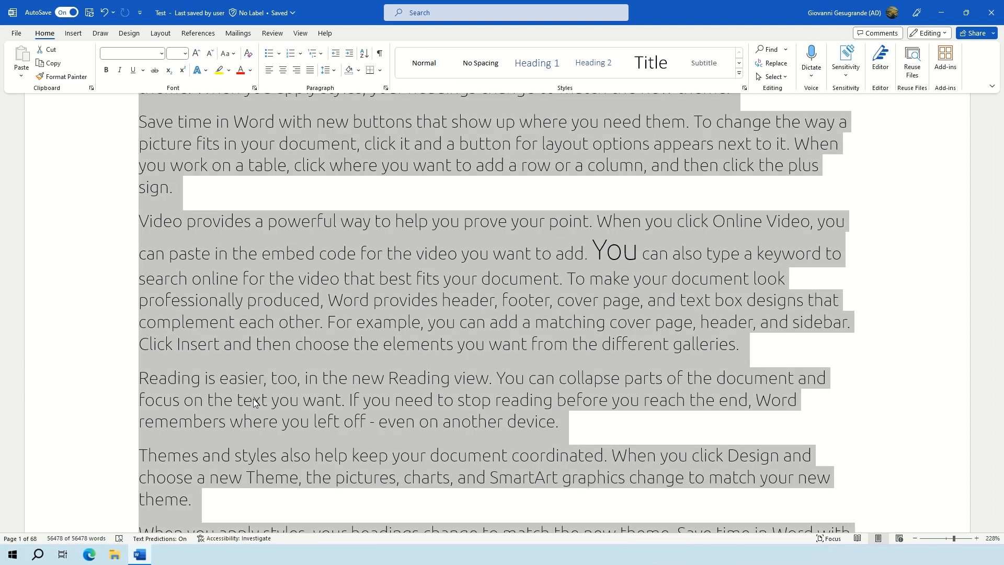
click(254, 400)
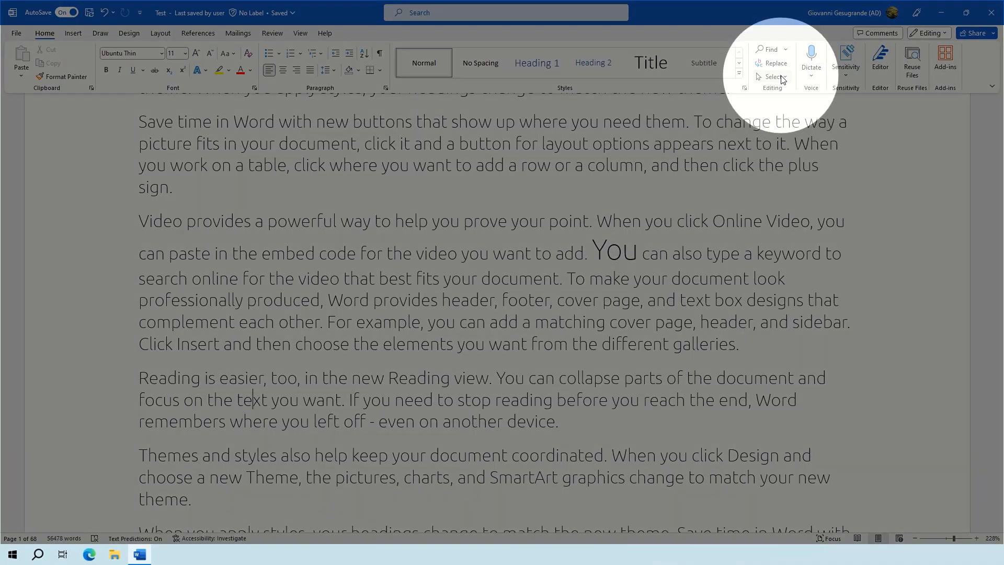
click(782, 79)
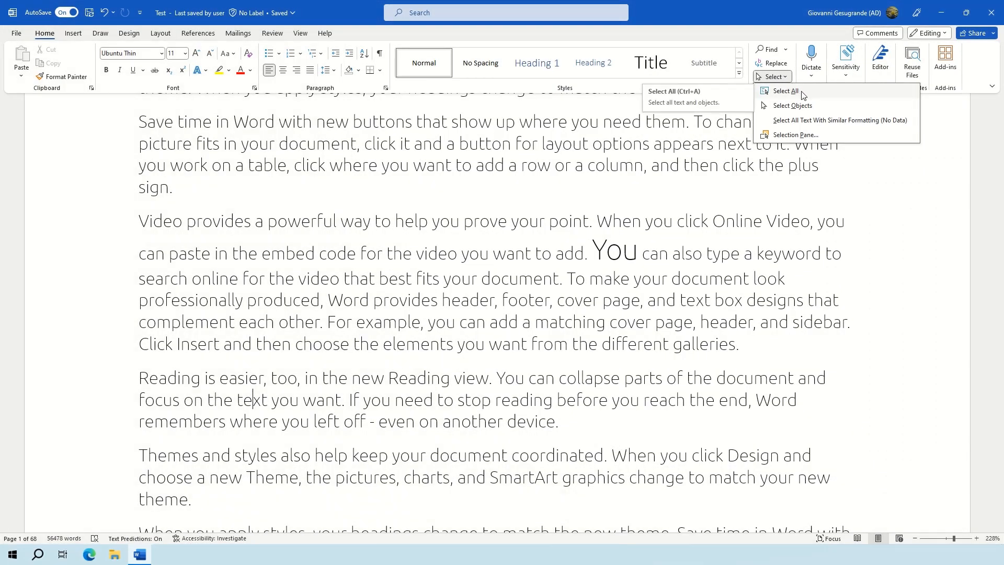
click(786, 90)
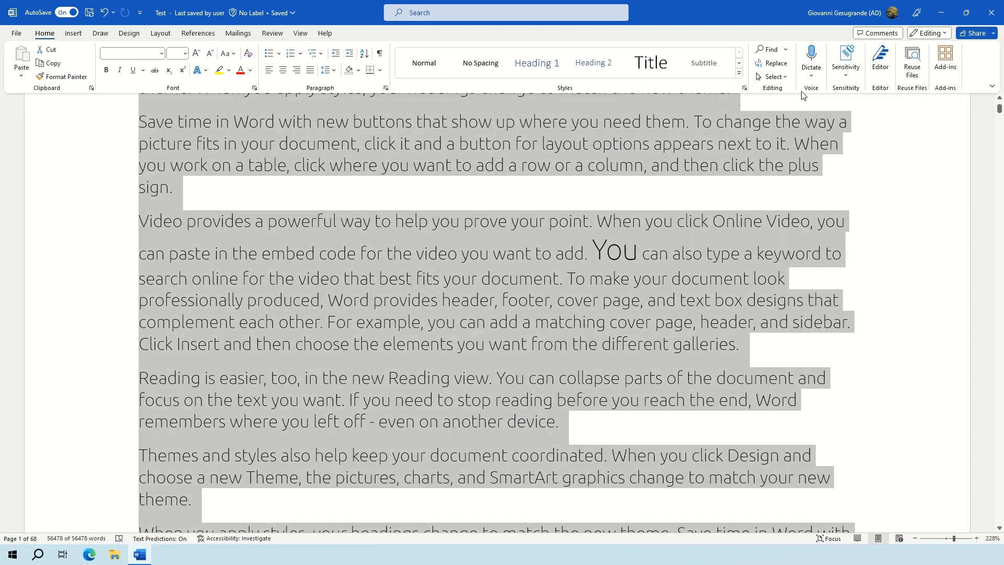
click(219, 321)
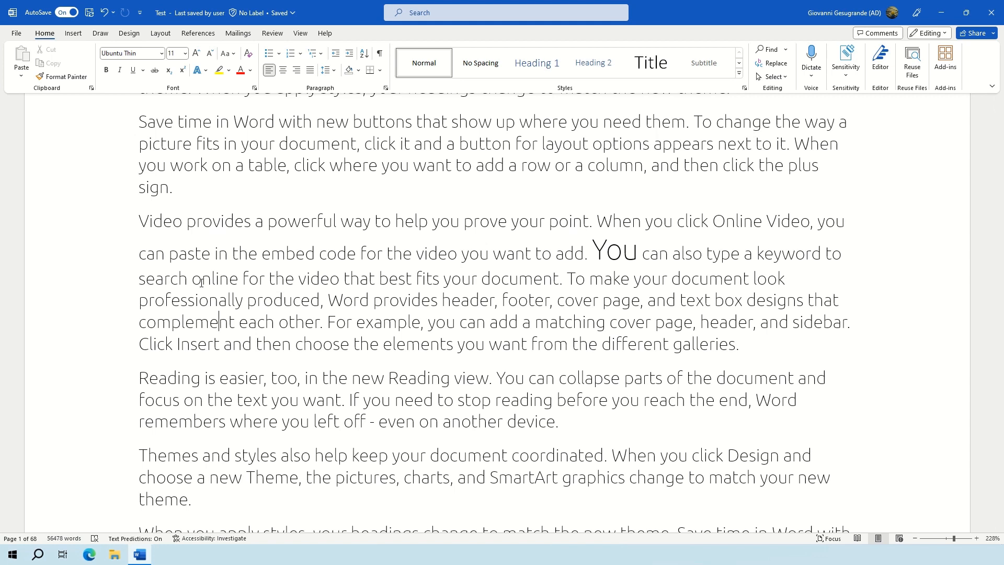
Step: Replace "Word" with "Excel" in the phrase "Word provides header, footer" below the enlarged "You"
double_click(353, 301)
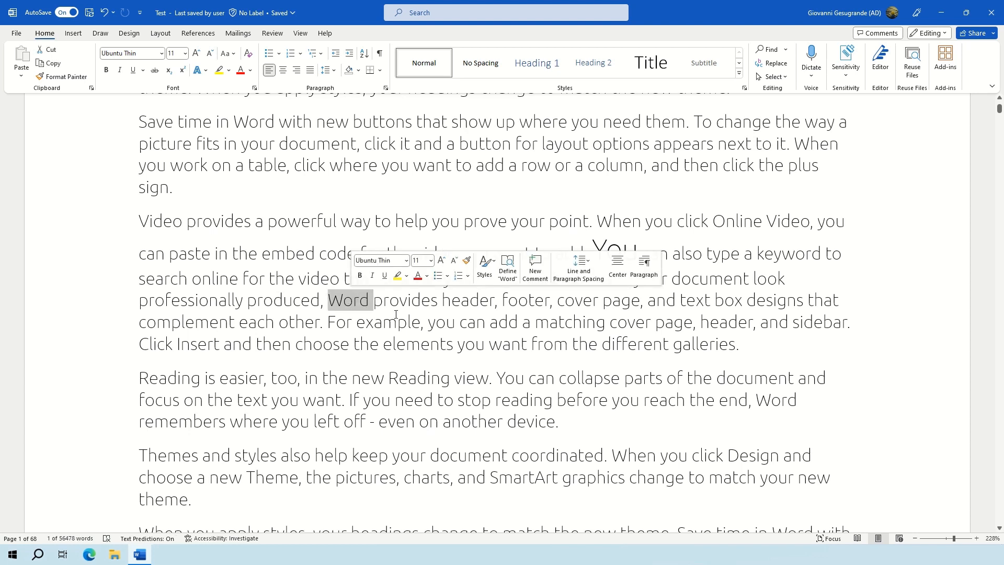
text(Excel)
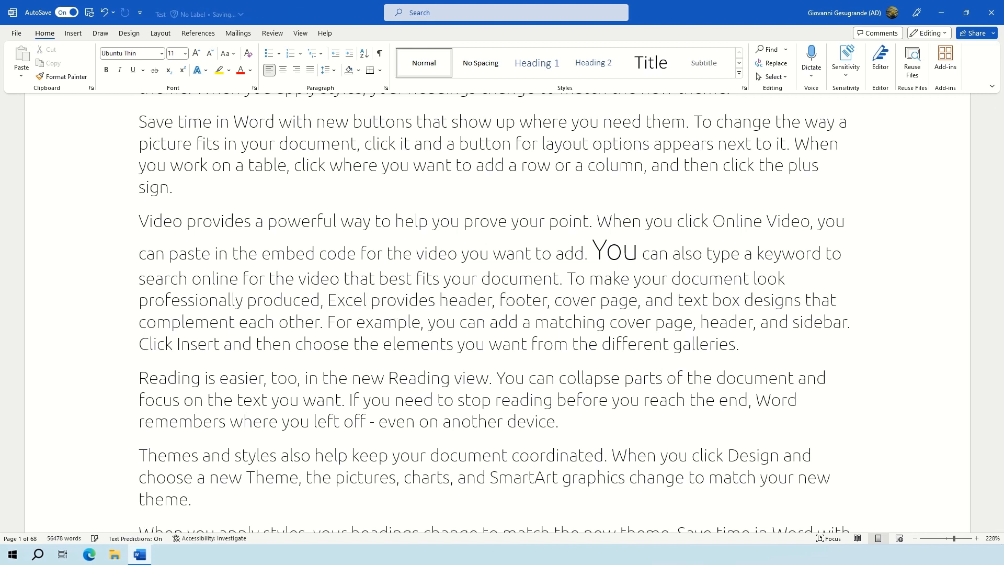
Step: Cut the passage from "the embed code" through "the video that best" and paste it back in the same place
click(238, 247)
drag(238, 248, 396, 288)
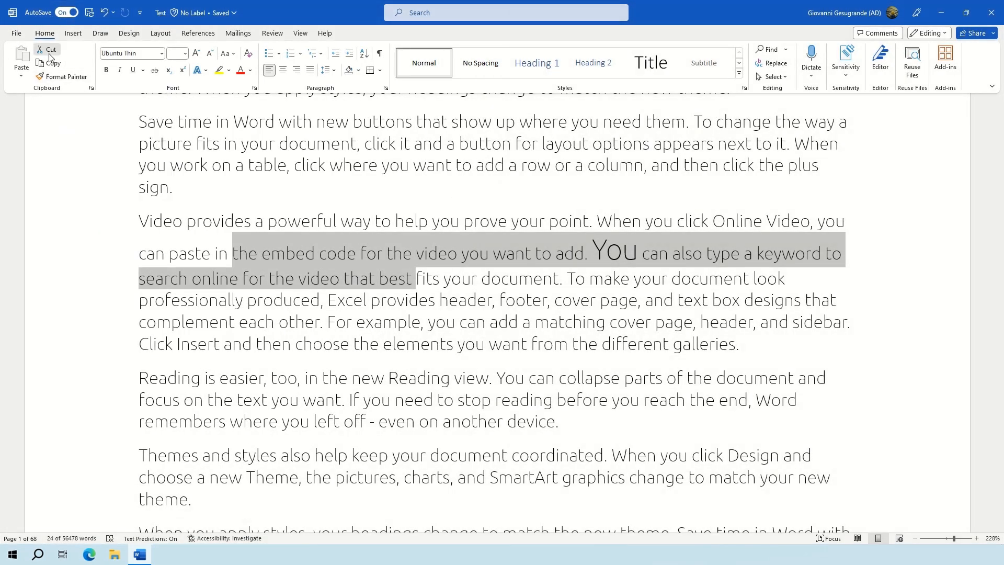
click(50, 51)
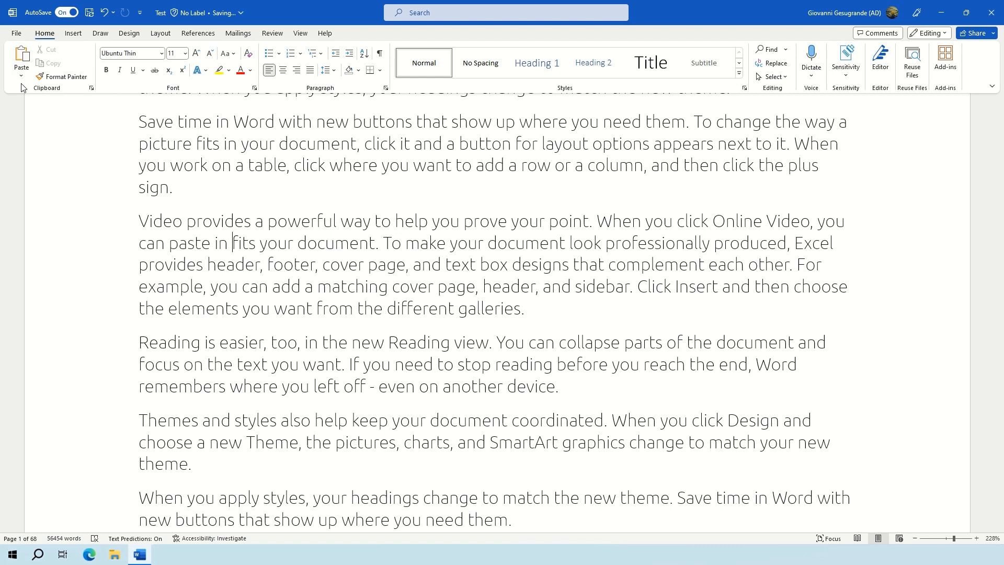
click(23, 60)
click(23, 77)
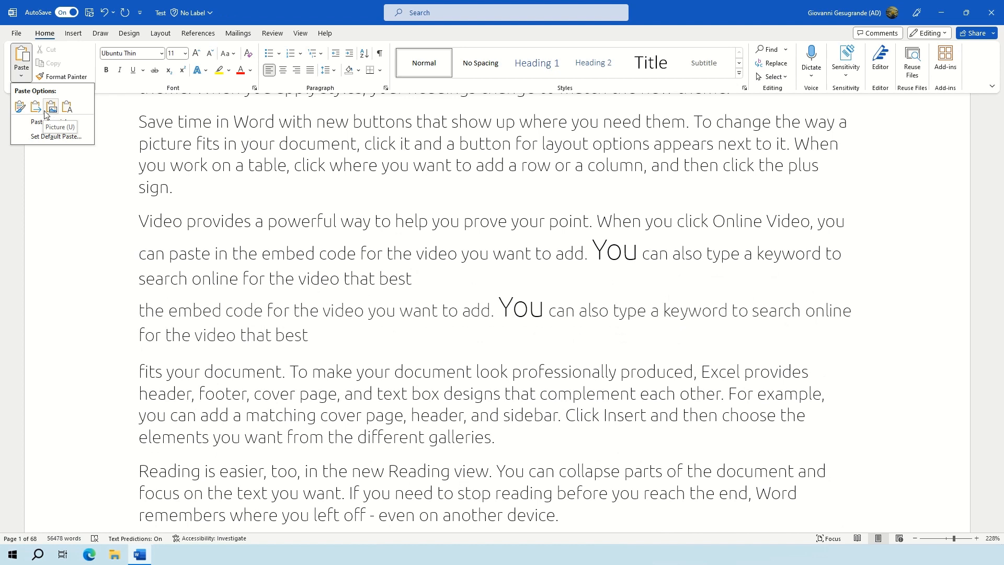
click(208, 220)
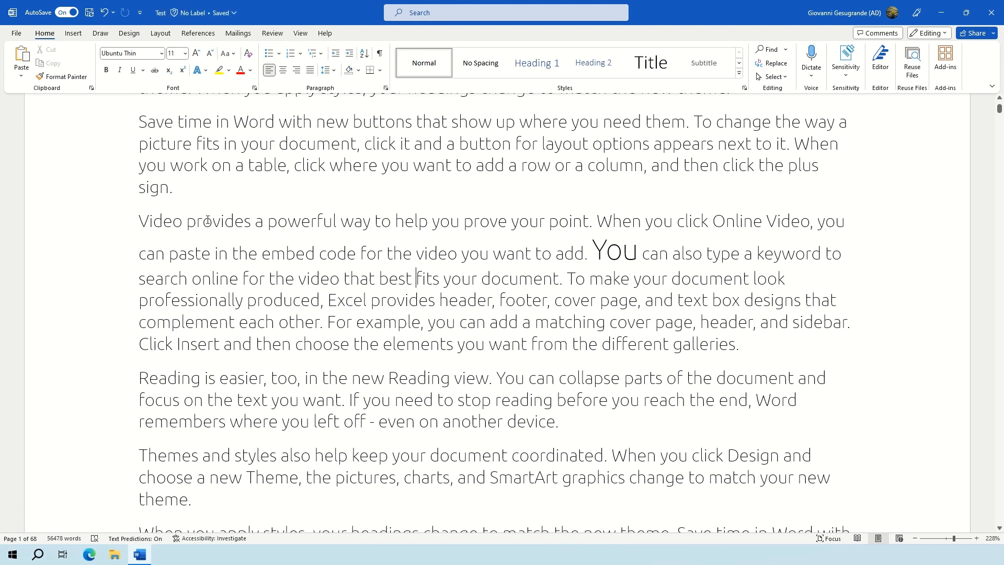
Step: Paste the cut passage as a picture after "search online", then undo and redo that paste
click(21, 75)
click(58, 107)
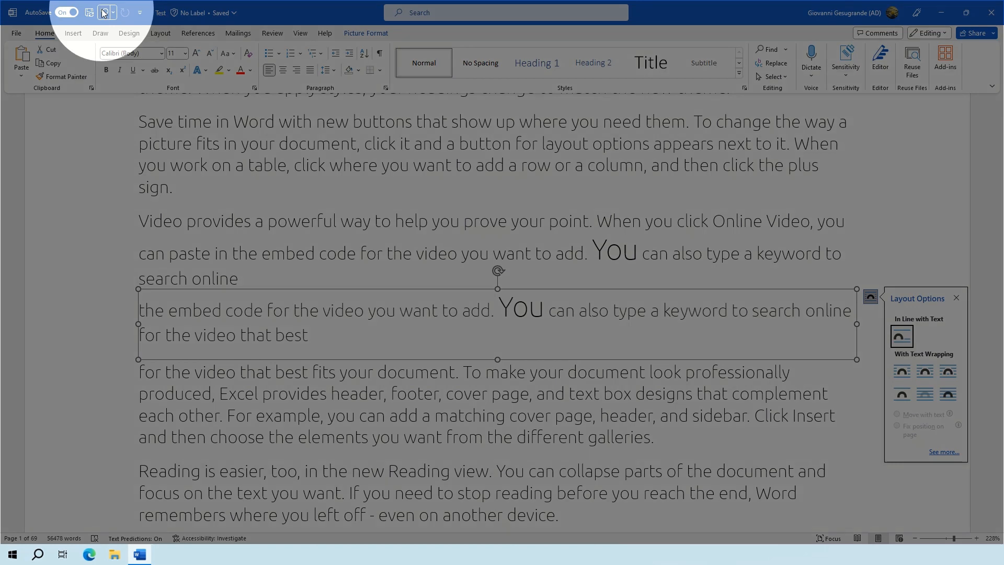
click(104, 13)
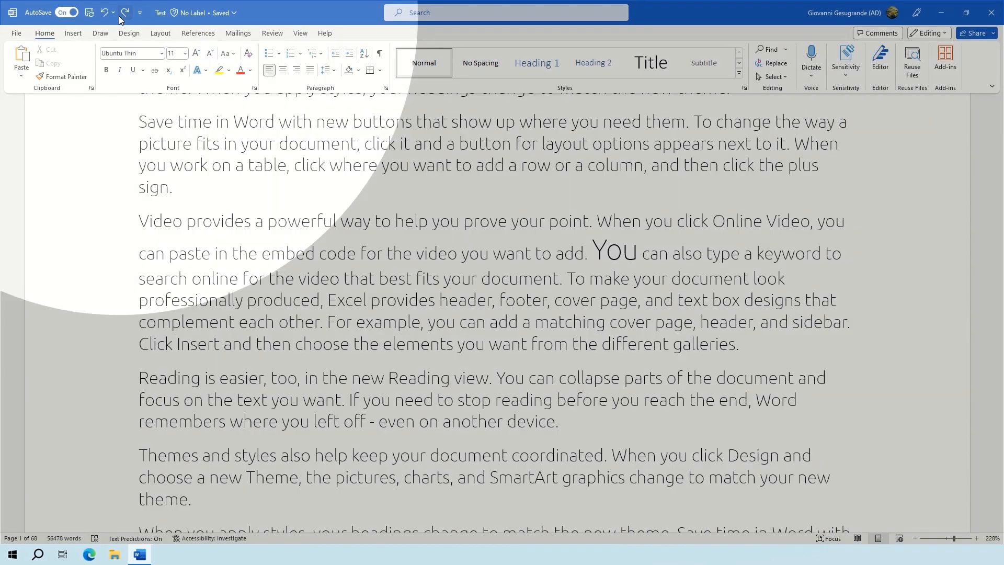
click(121, 15)
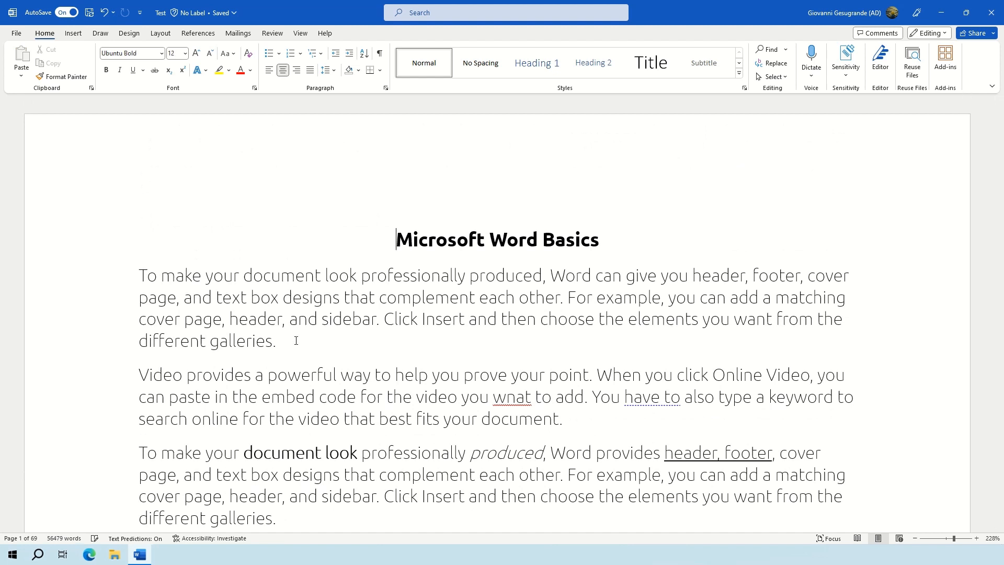
Step: In the second paragraph, correct "wnat" to "want" and replace "have to" with "must" using the writing suggestions
right_click(516, 397)
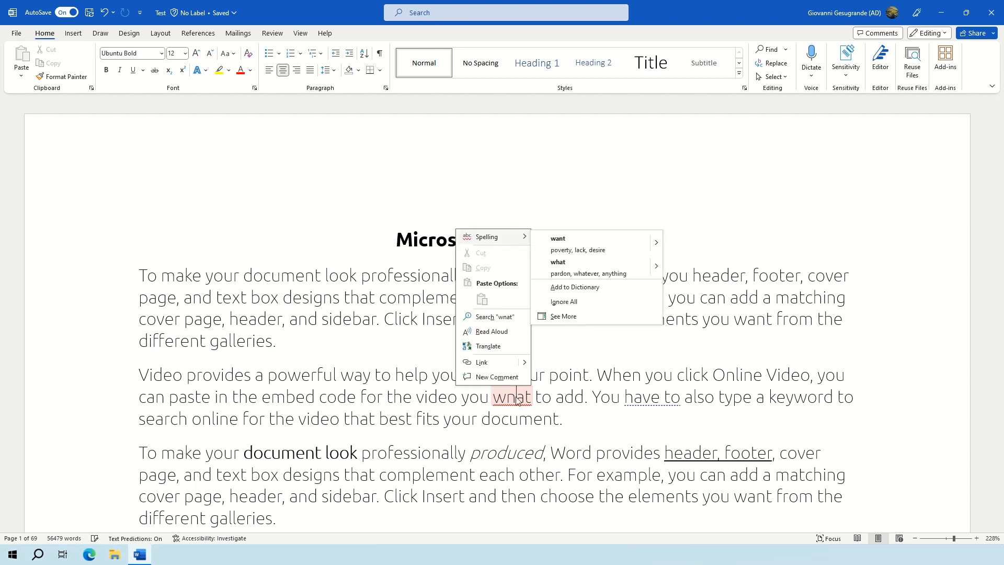
click(570, 243)
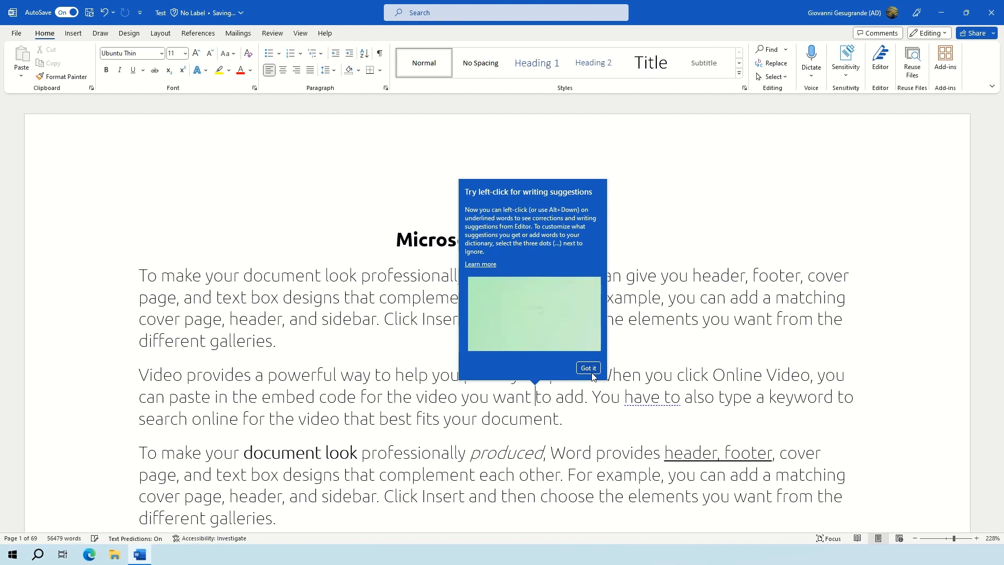
click(591, 371)
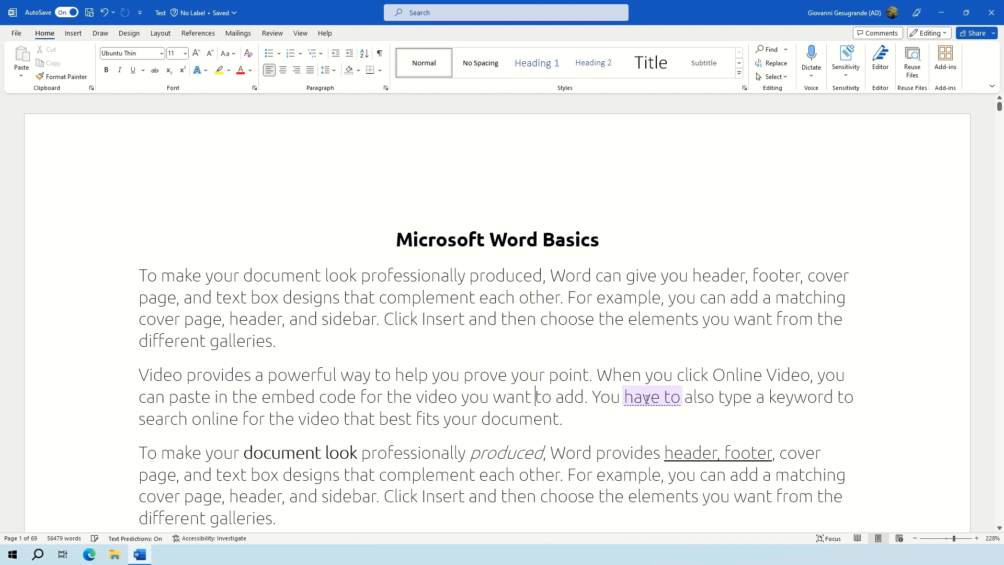
click(646, 399)
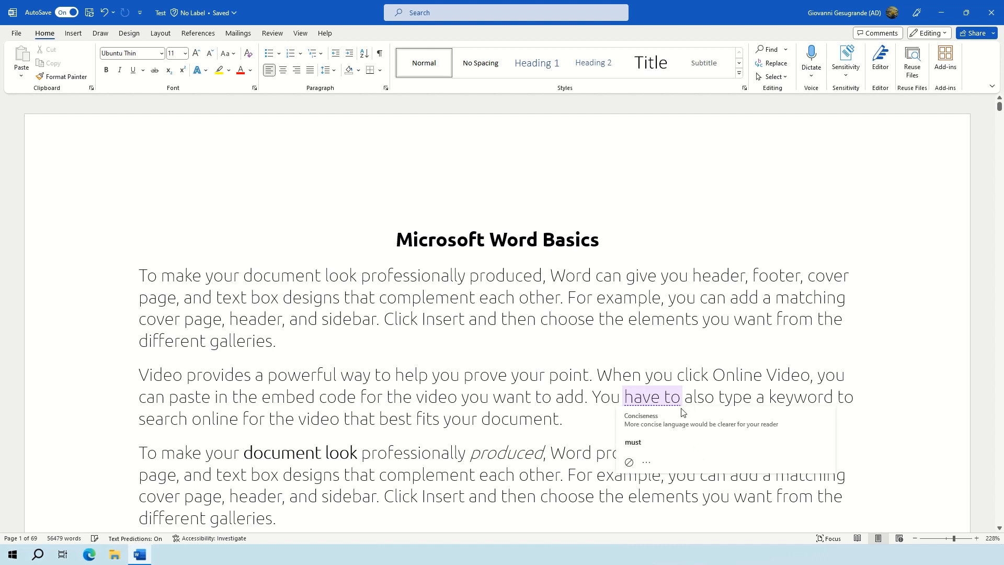
click(666, 441)
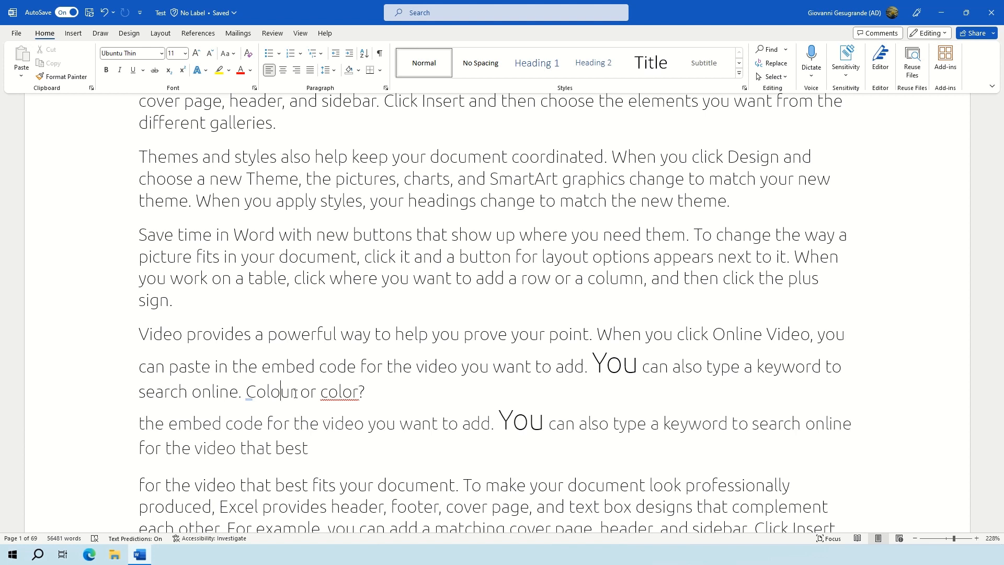
click(290, 394)
drag(375, 394, 247, 392)
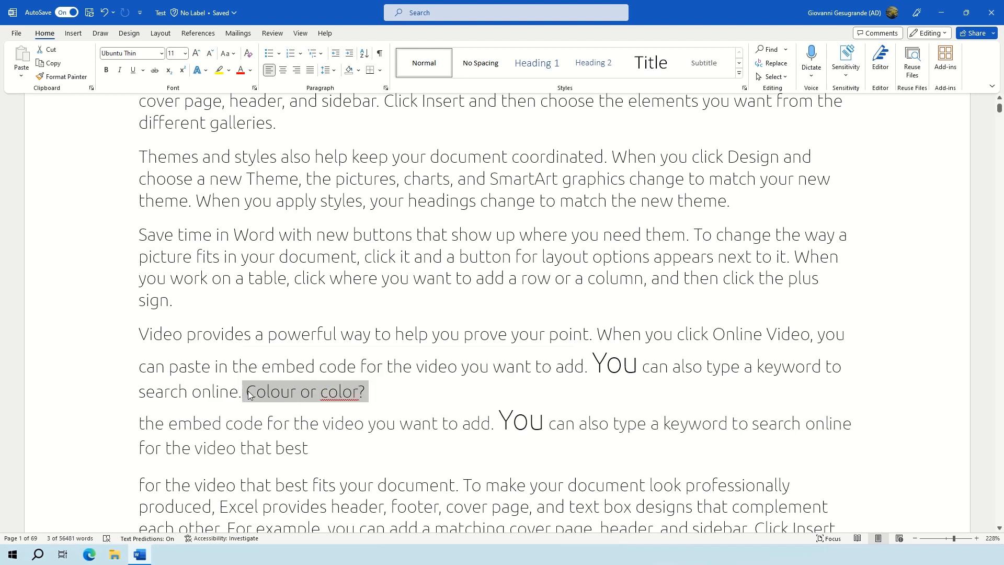
click(248, 392)
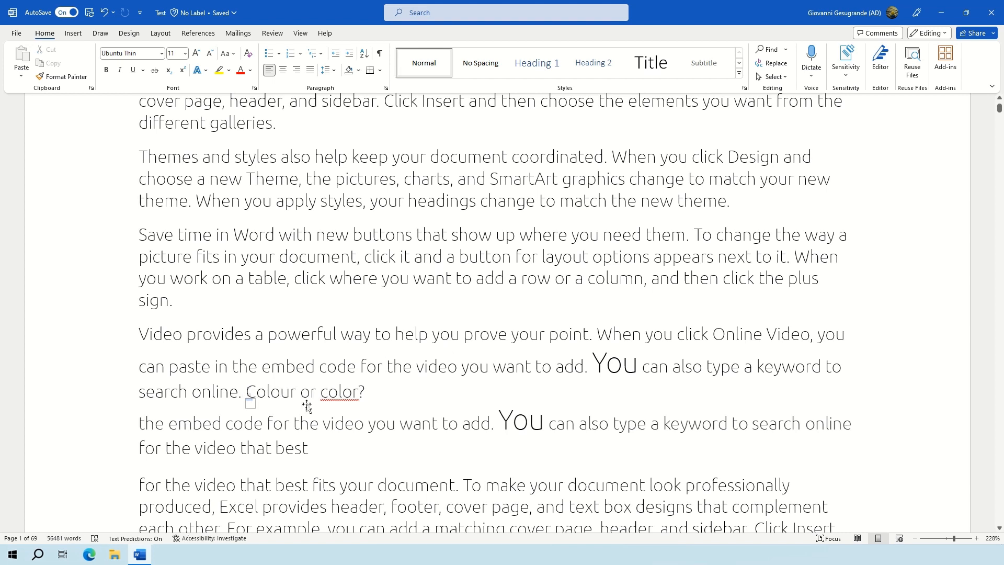
drag(380, 396, 328, 399)
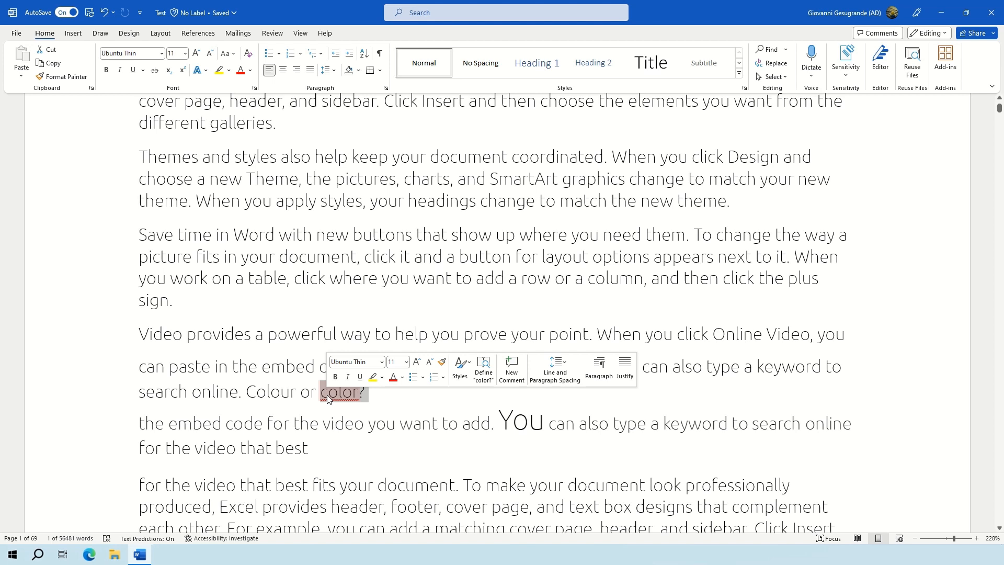
click(390, 399)
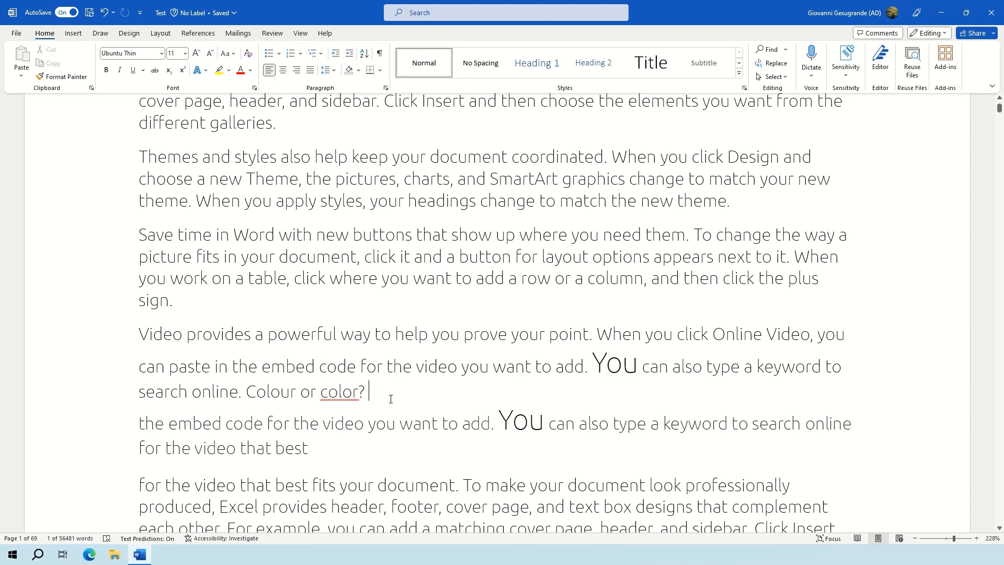
Step: Review the spelling suggestions and ignore options for the flagged word "color" in "Colour or color?"
right_click(349, 393)
click(420, 389)
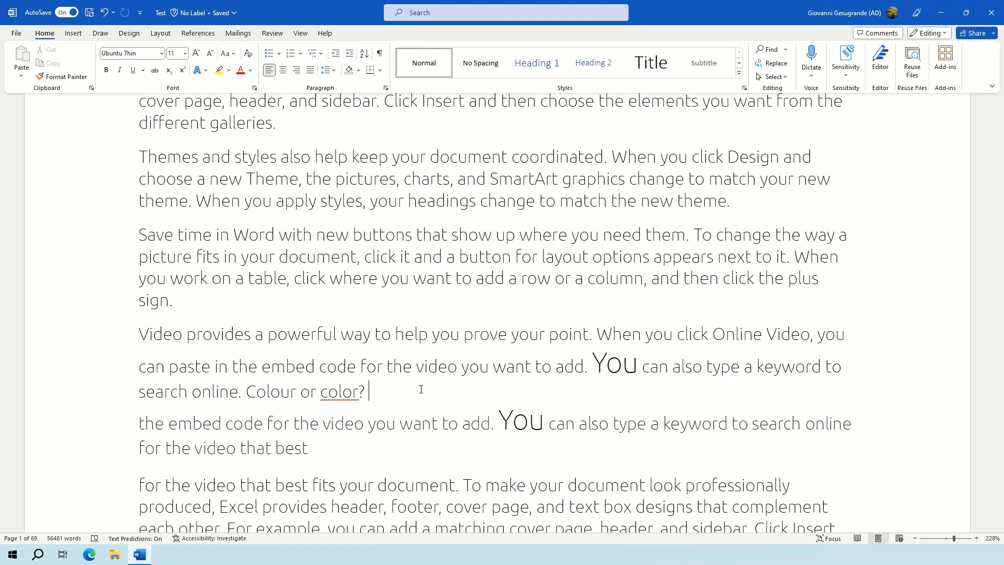
click(331, 397)
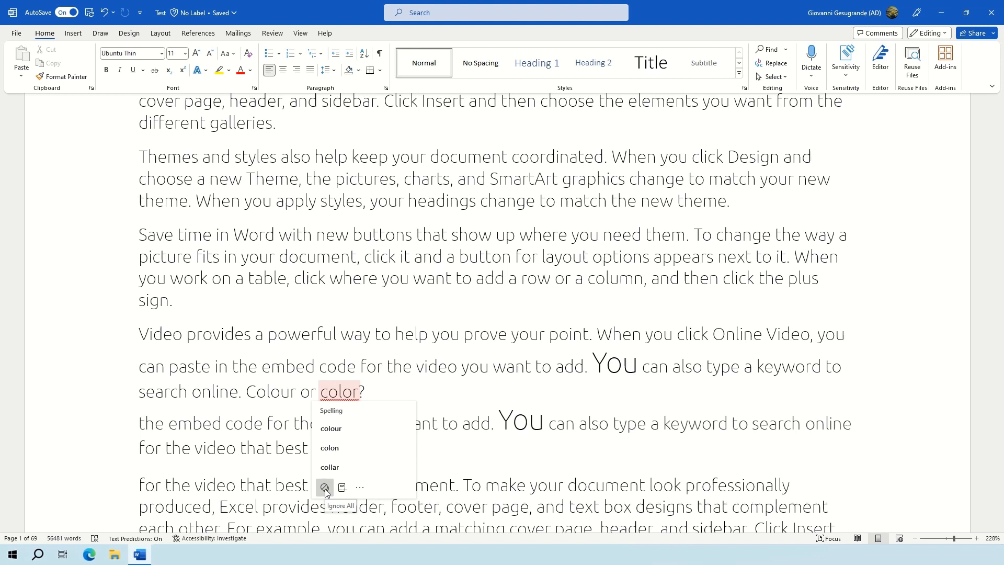
right_click(345, 393)
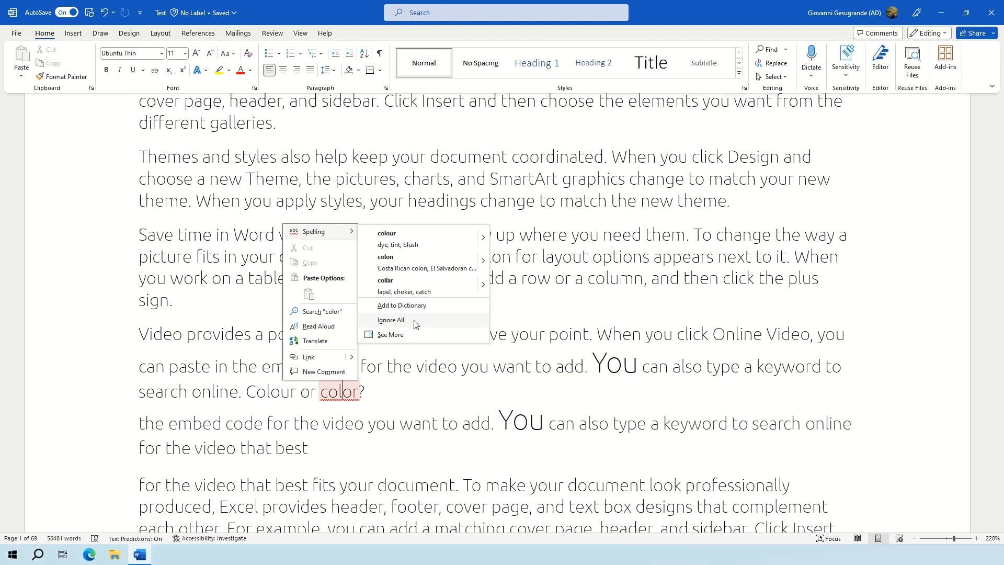
click(397, 403)
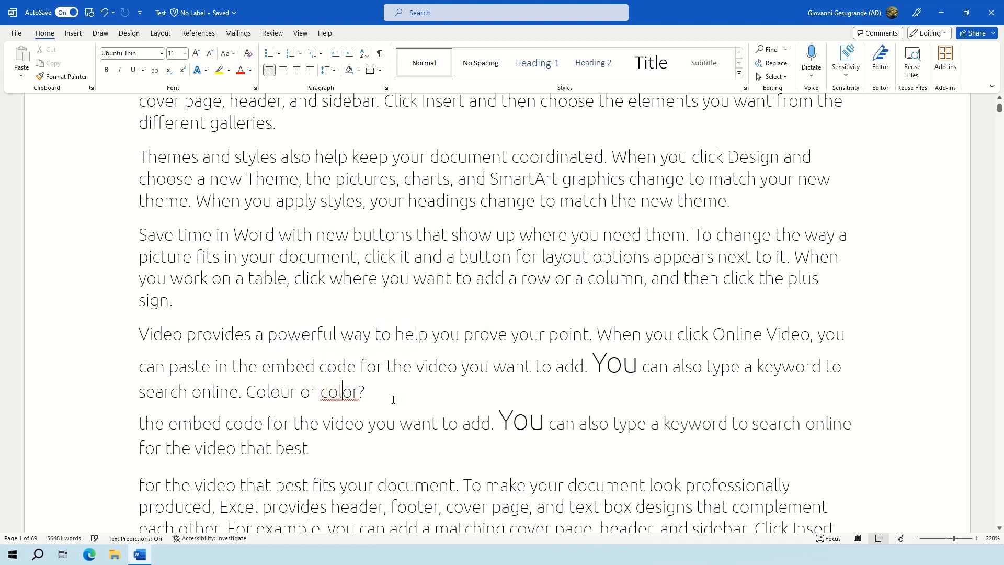
Step: Show the context and synonyms in the spelling suggestions for "color", and hide both again
click(348, 395)
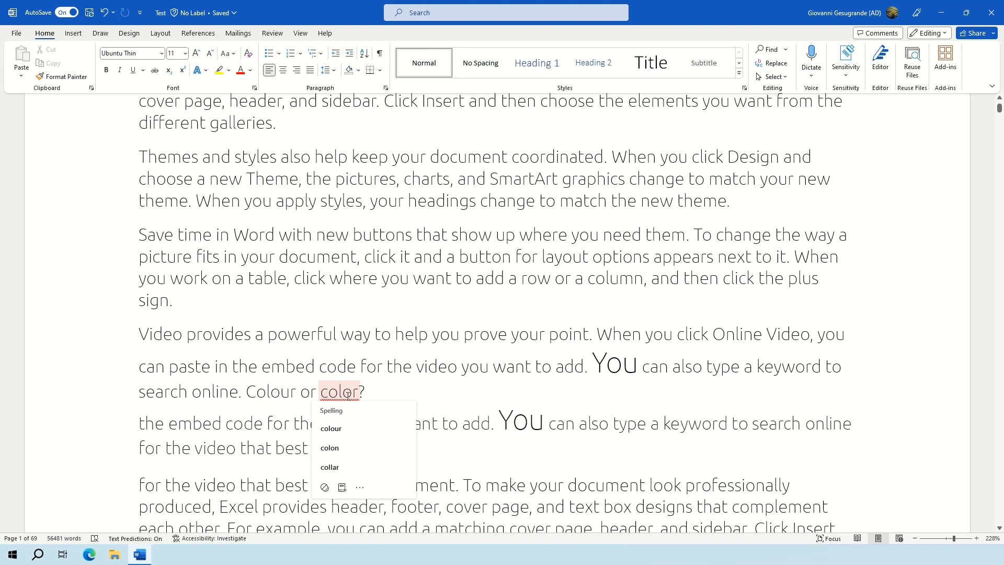
click(357, 487)
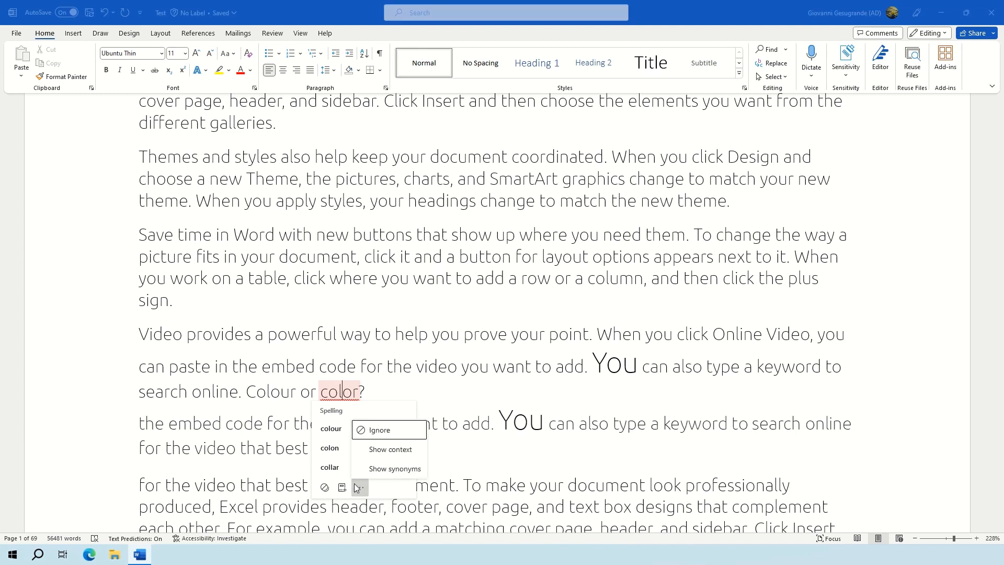
click(410, 453)
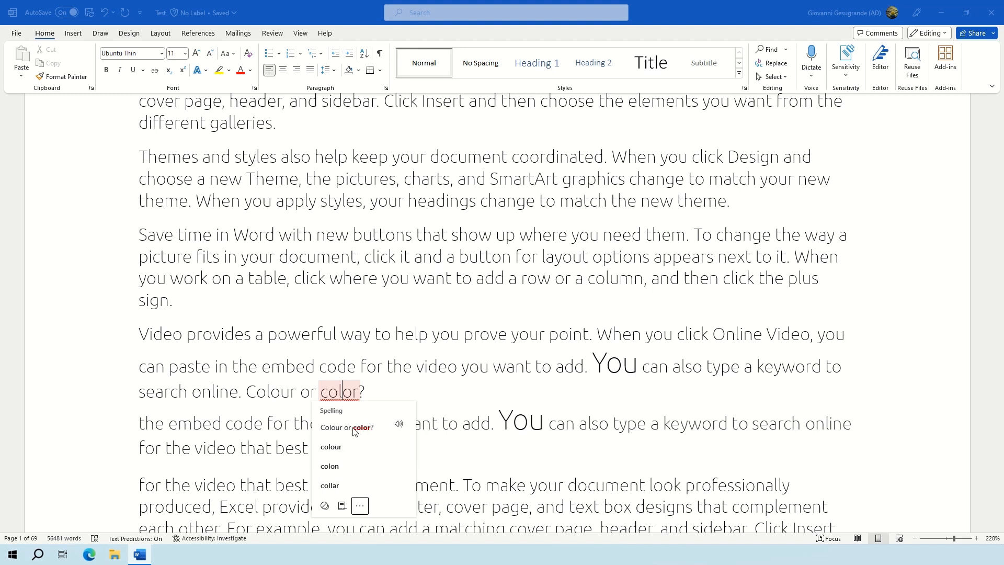
click(360, 506)
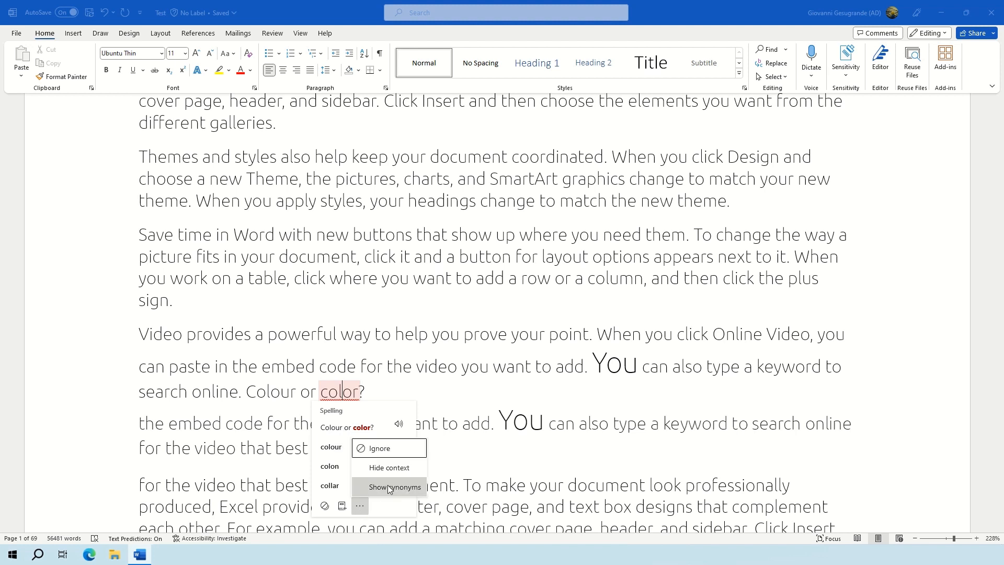
click(389, 486)
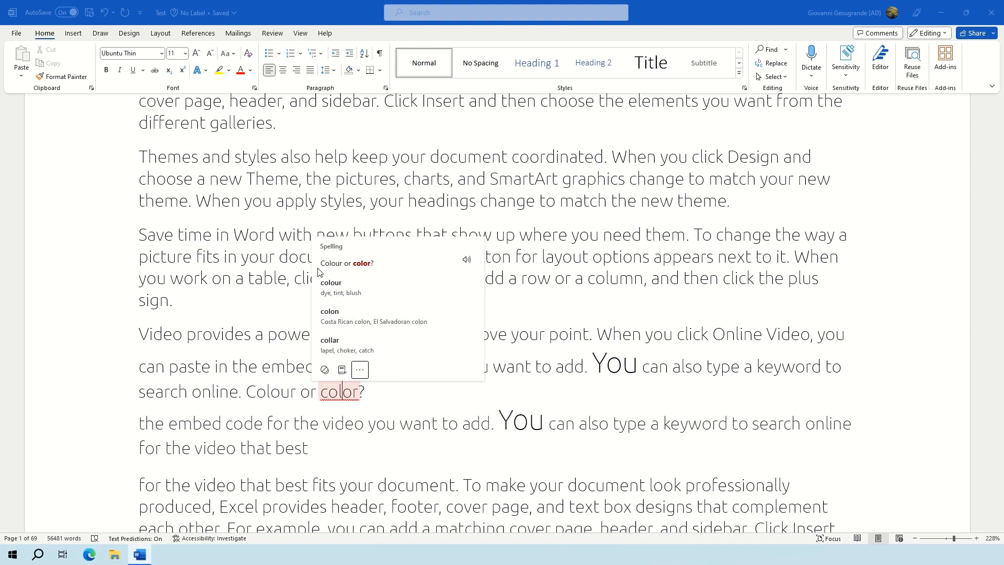
click(361, 370)
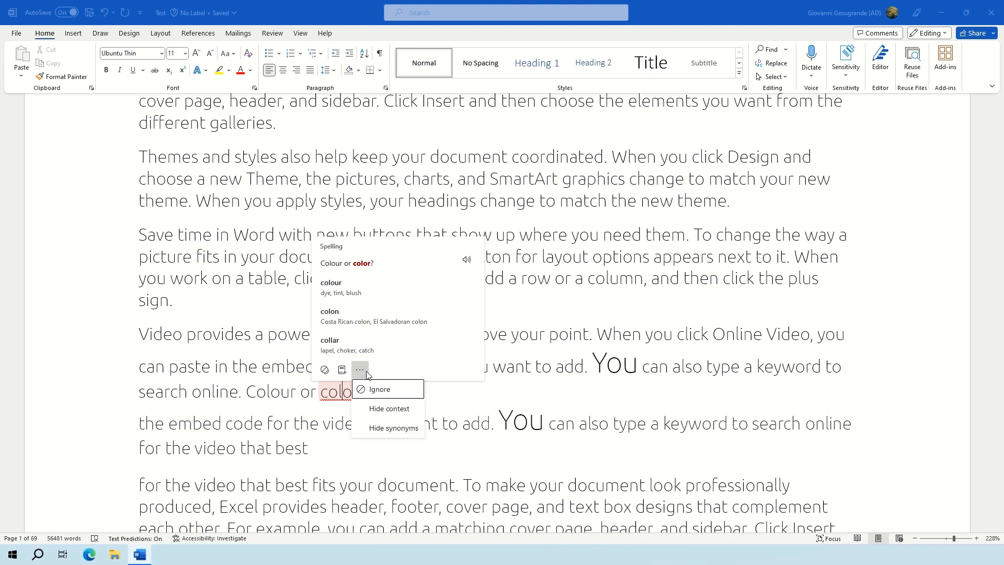
click(391, 425)
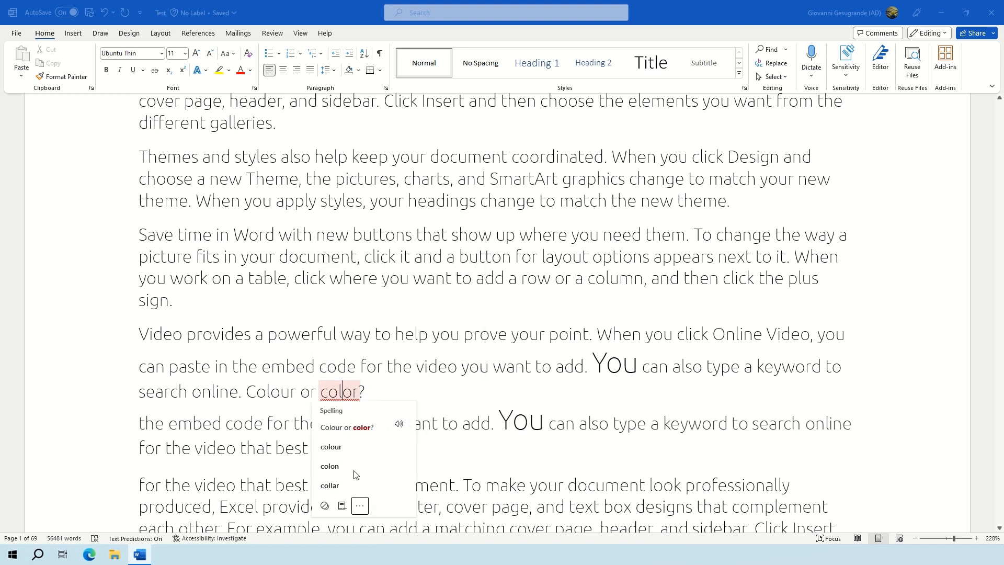
click(361, 510)
click(387, 468)
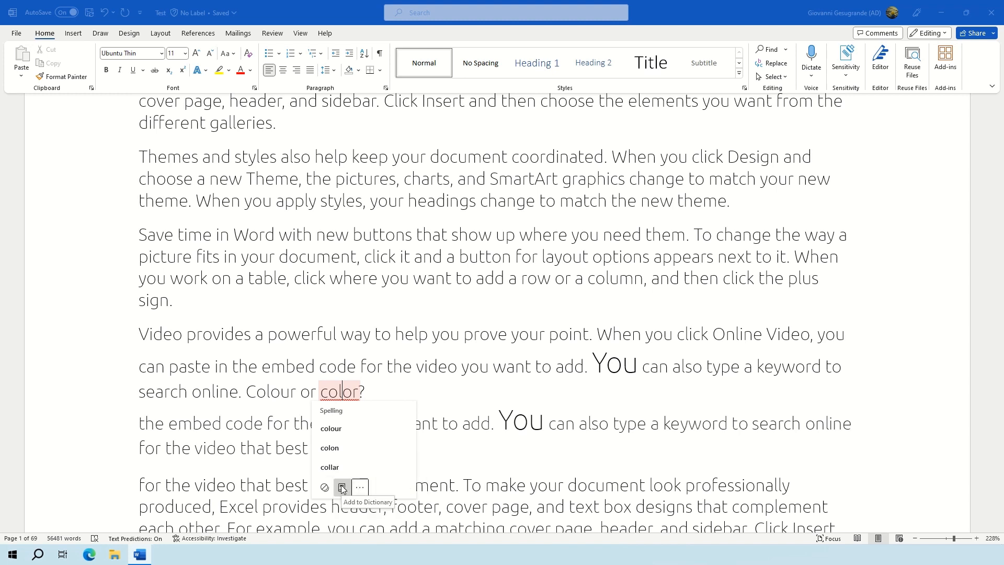
Step: Ignore the spelling flag on this single occurrence of "color"
click(359, 488)
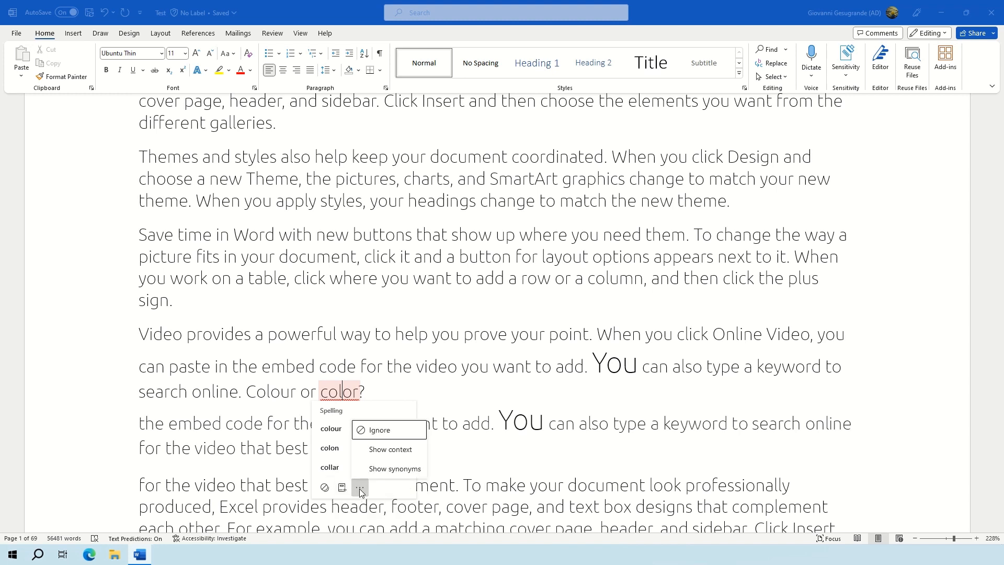
click(374, 435)
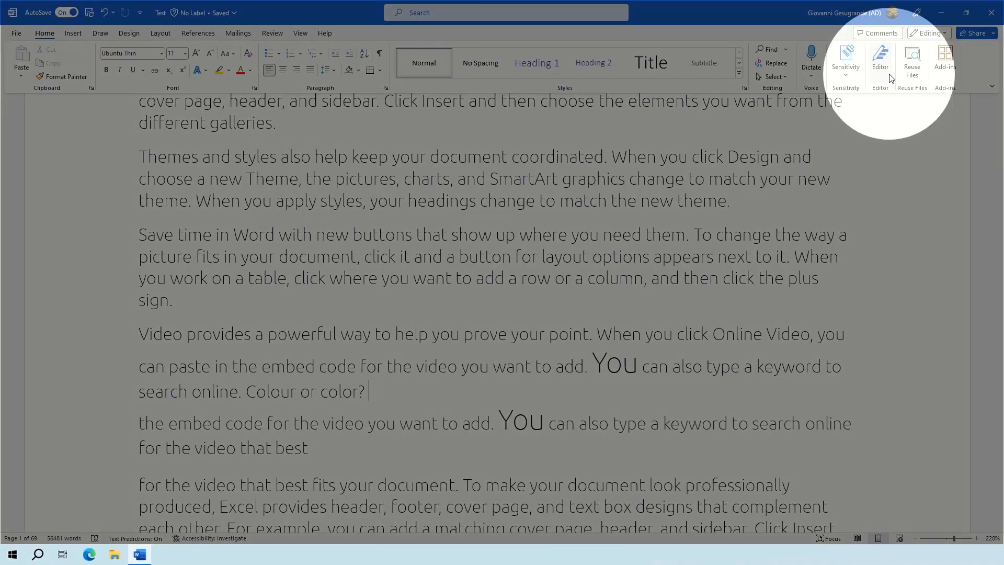
Step: Check the document with Editor and apply the grammar correction "text box", which removes the extra space between the words
click(891, 78)
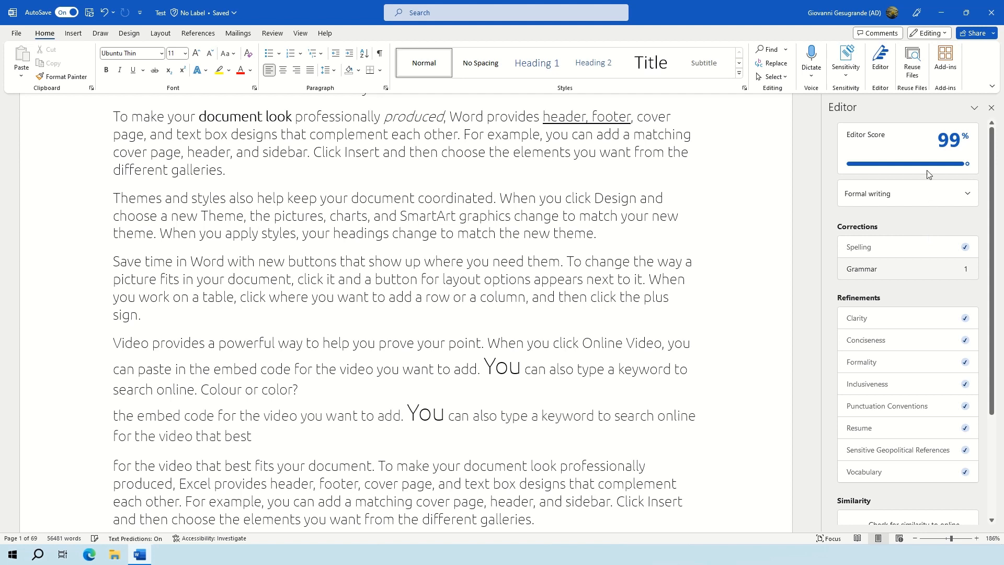
click(932, 269)
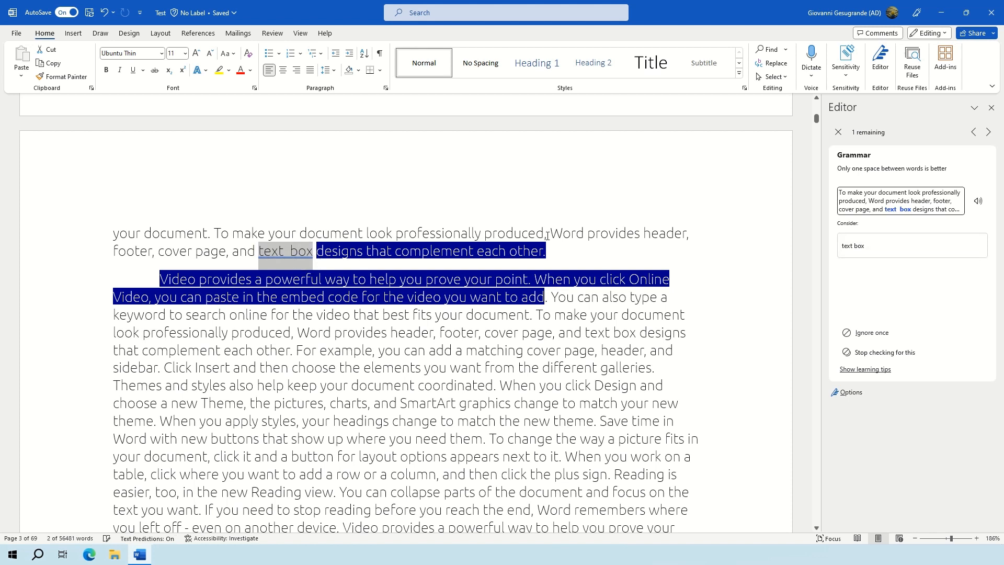
click(877, 245)
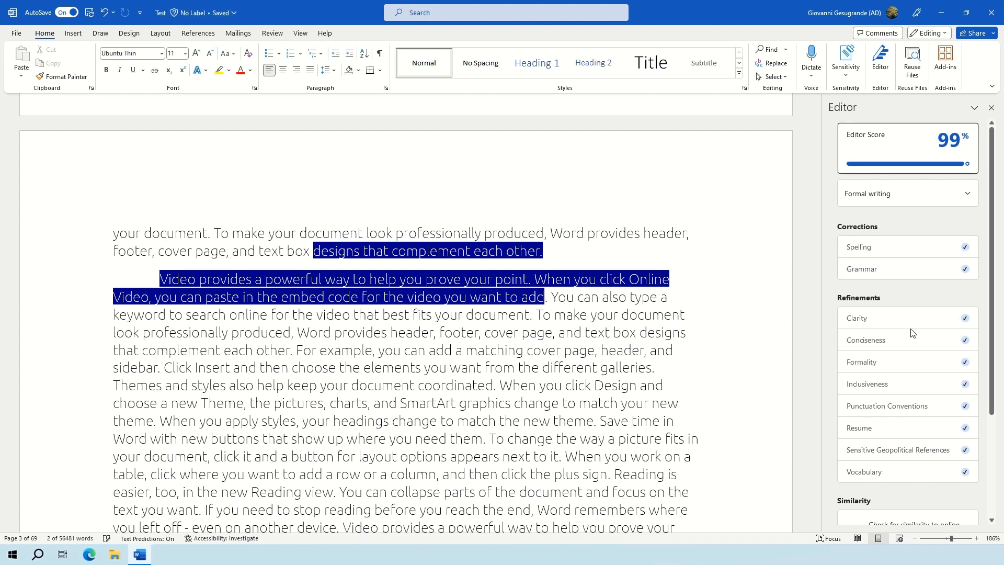
scroll(921, 313, down, 1)
scroll(933, 288, up, 1)
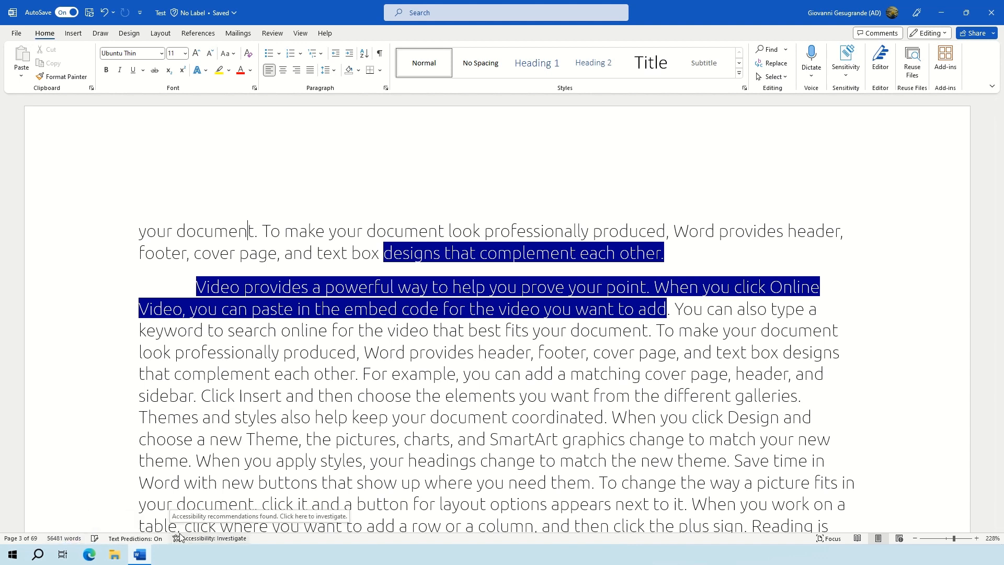
Step: Look over the status bar customisation options and the document's Word Count statistics, closing both without changes
right_click(258, 538)
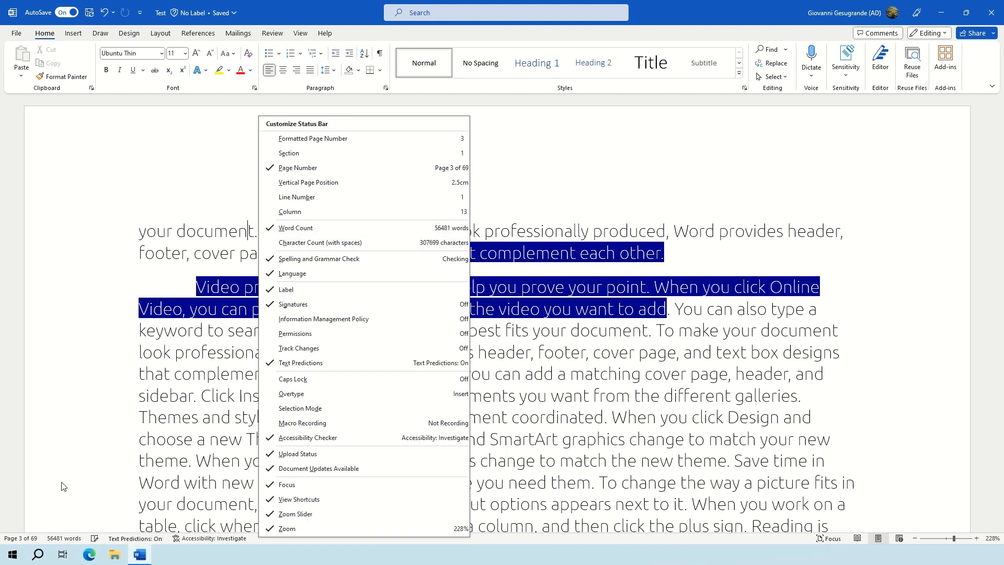
key(Escape)
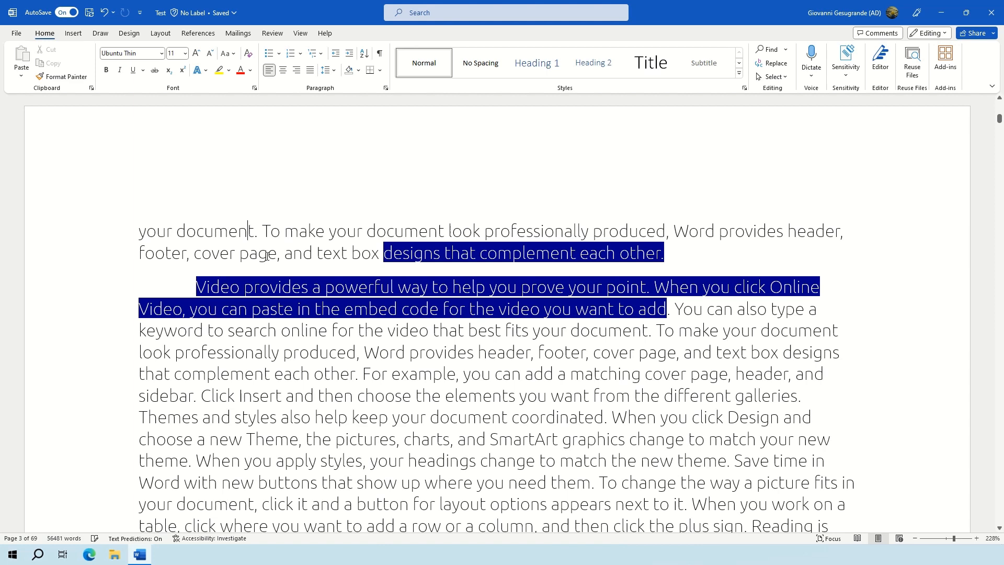
click(280, 35)
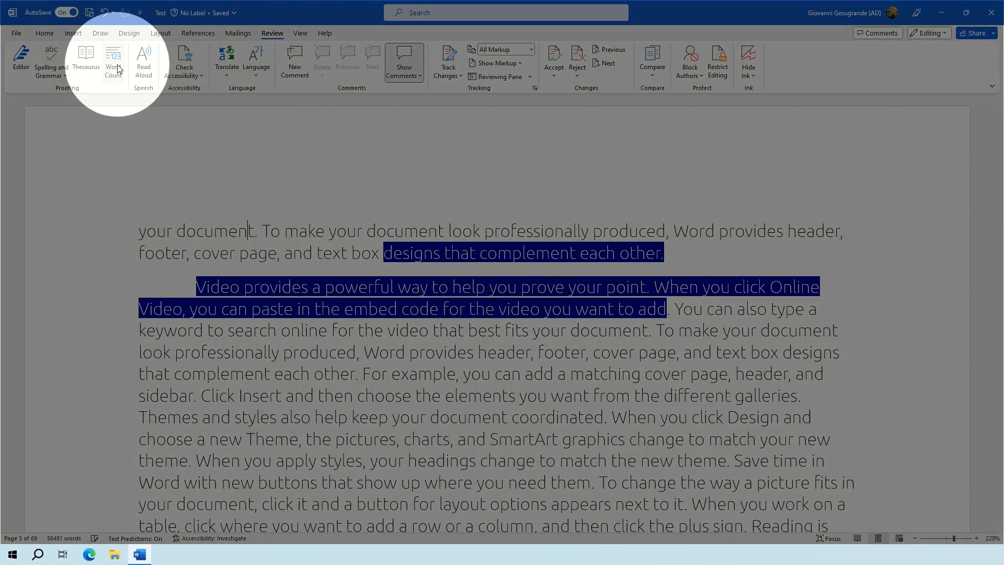
click(118, 69)
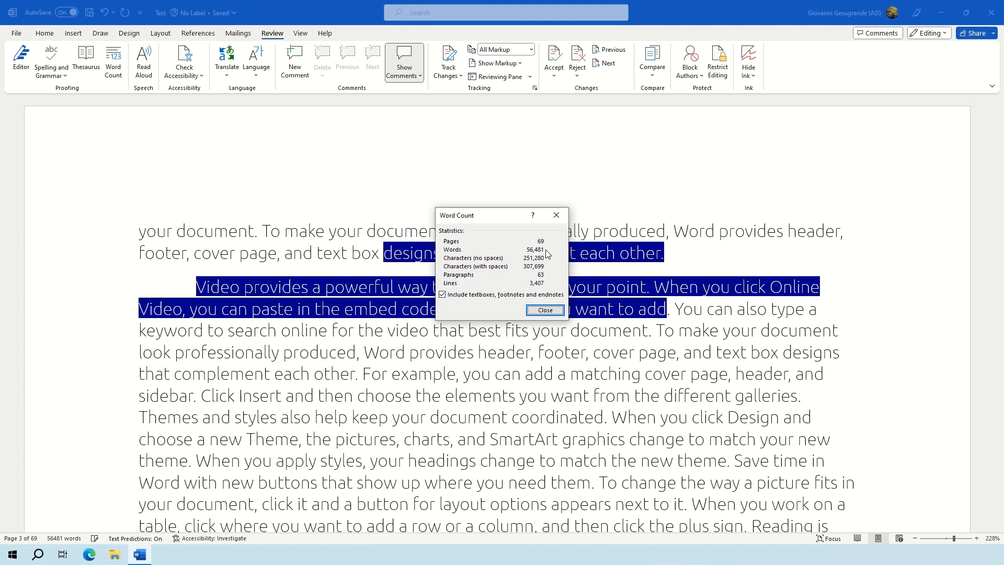
click(545, 310)
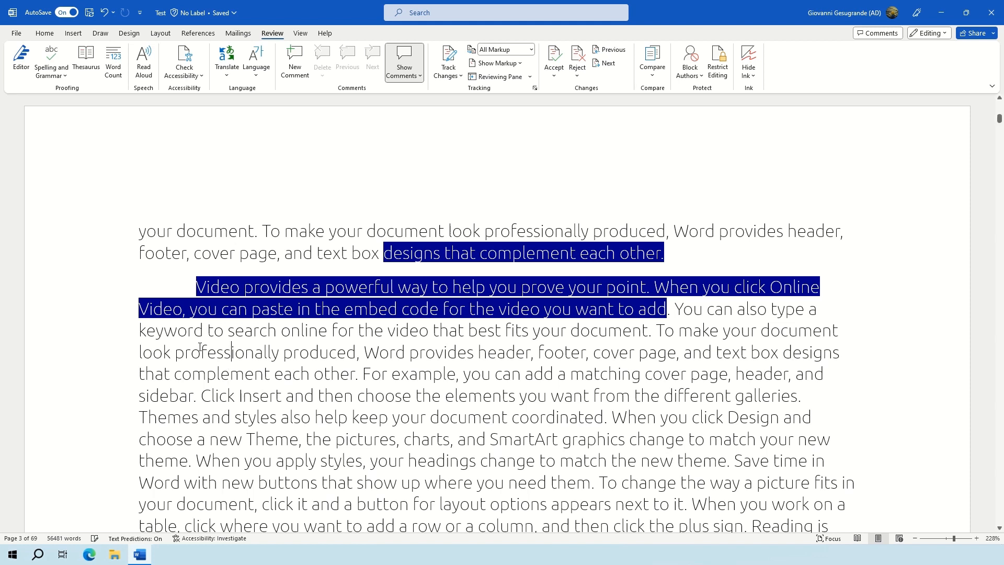
Step: Look up the definition of "professionally" in the paragraph beginning "Video provides a powerful way", and close the results
double_click(216, 351)
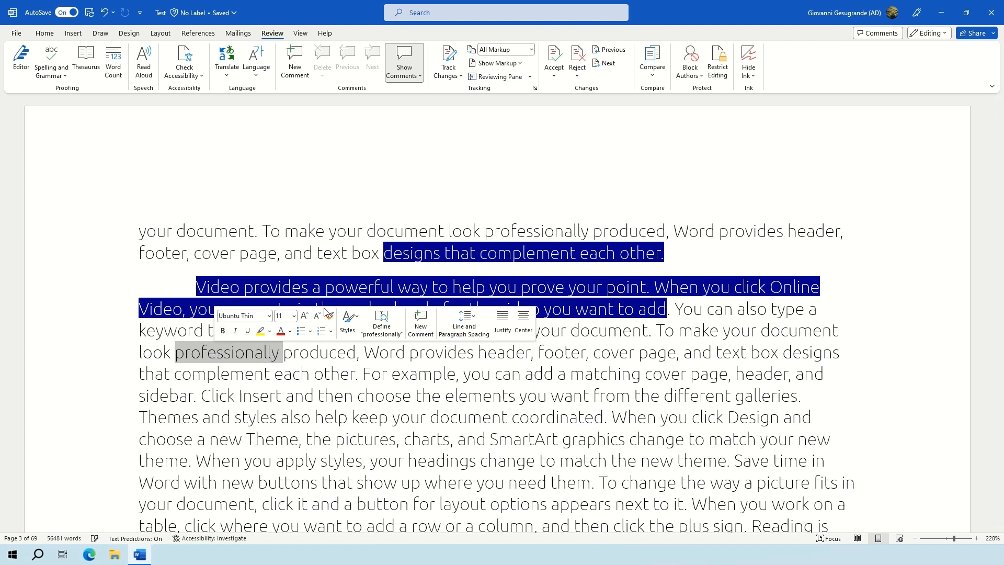
click(375, 328)
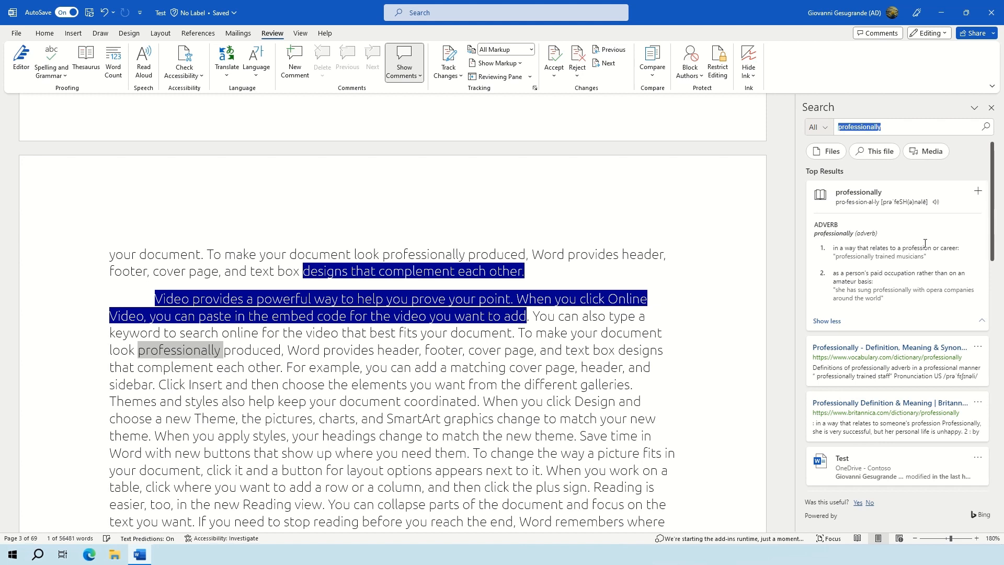
click(991, 108)
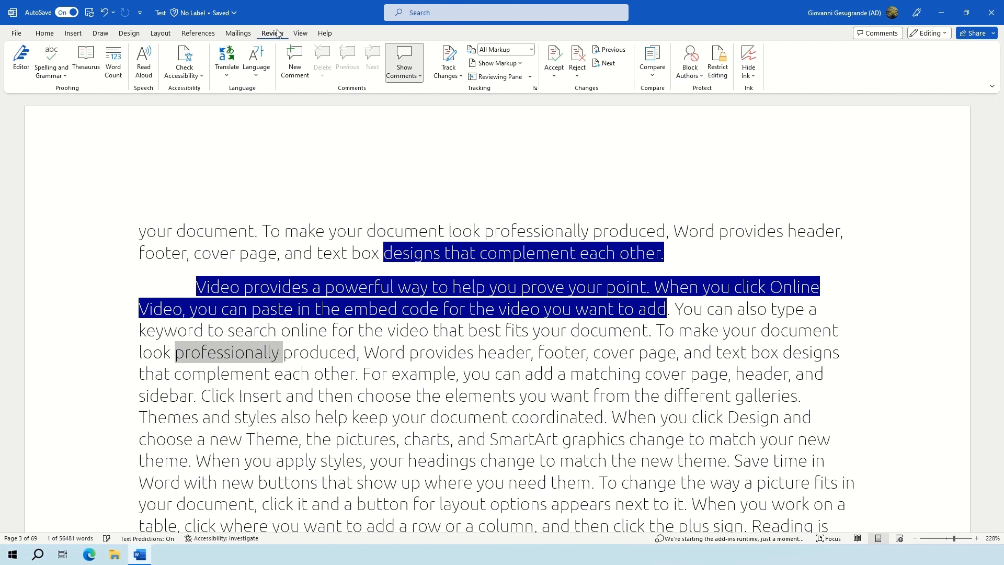
Step: Replace "professionally" in the paragraph beginning "Video provides a powerful way" with the thesaurus synonym "competently", and close the thesaurus
click(85, 59)
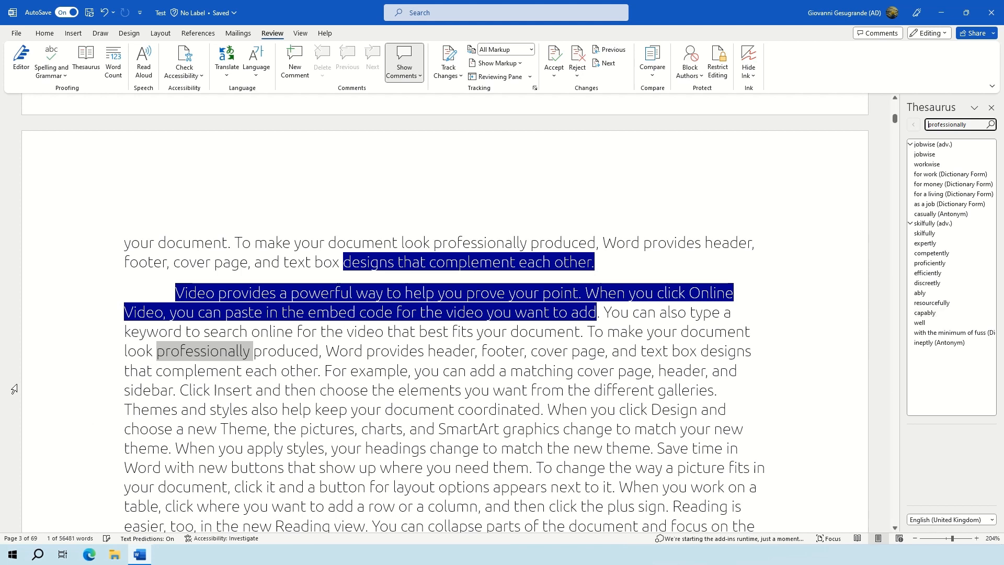
right_click(196, 357)
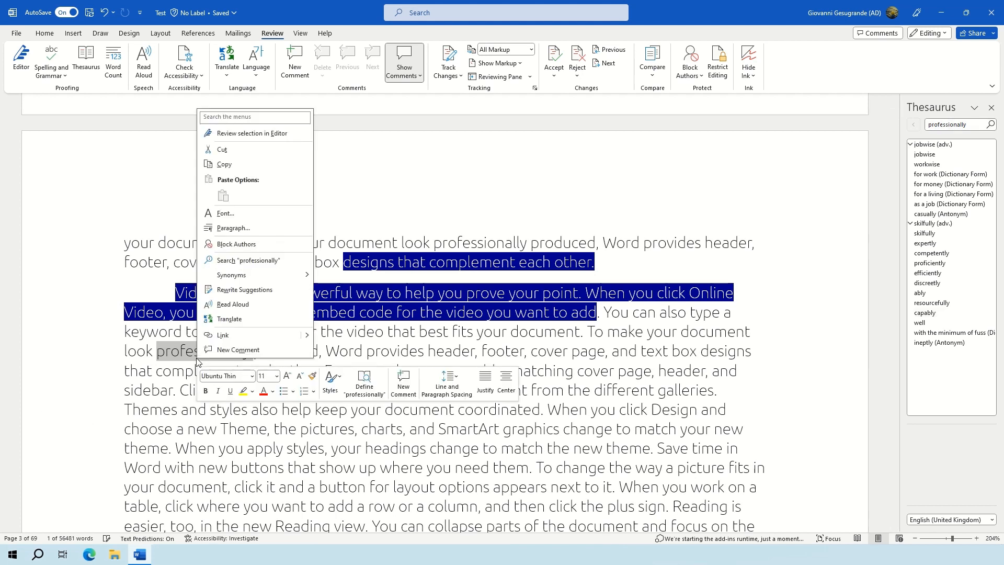
mouse_move(286, 273)
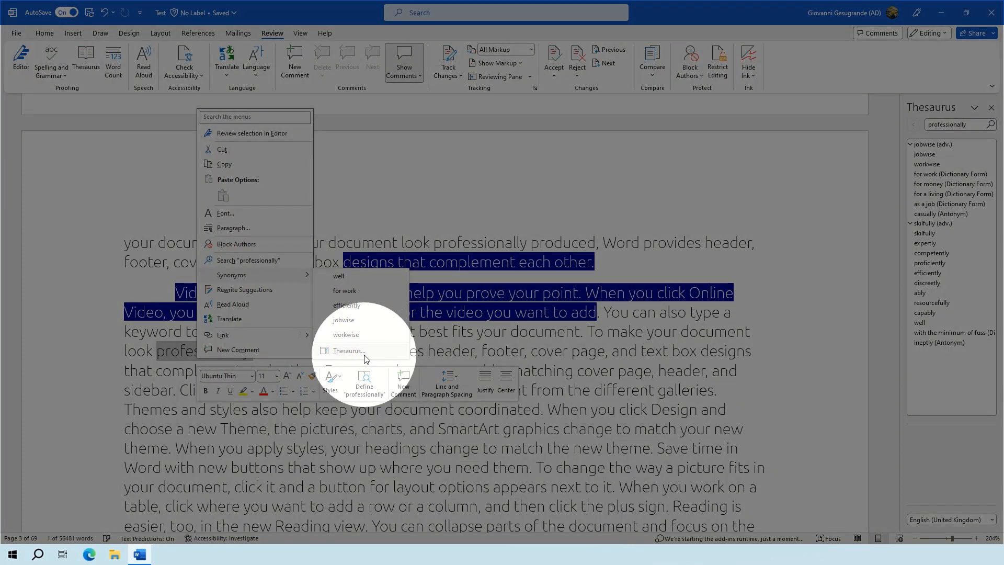
click(364, 358)
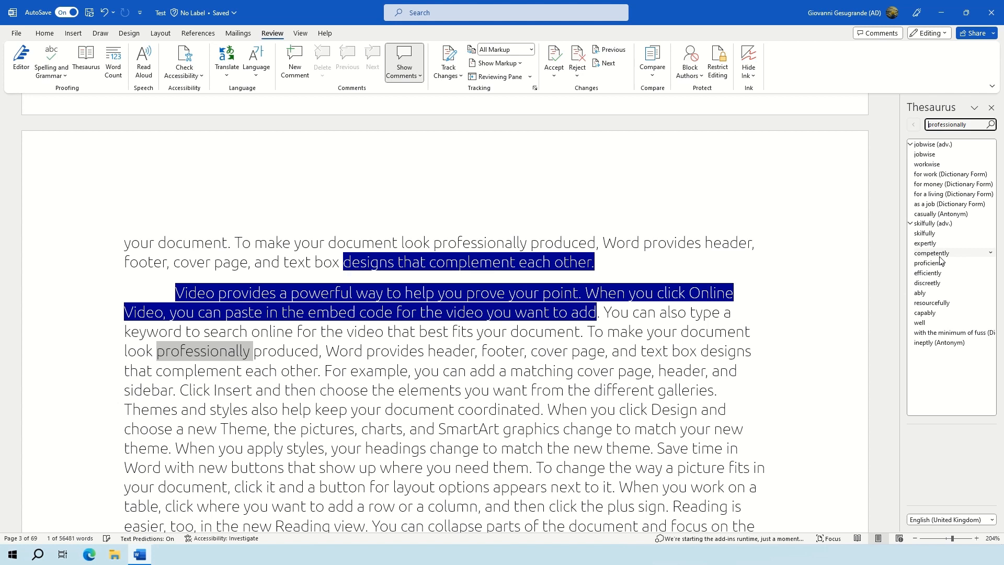
click(992, 255)
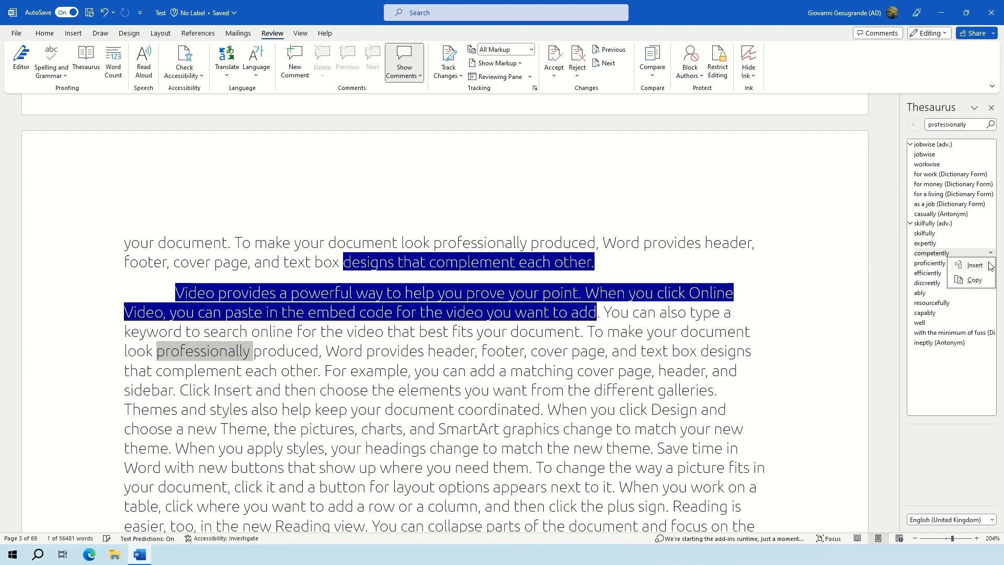
click(974, 265)
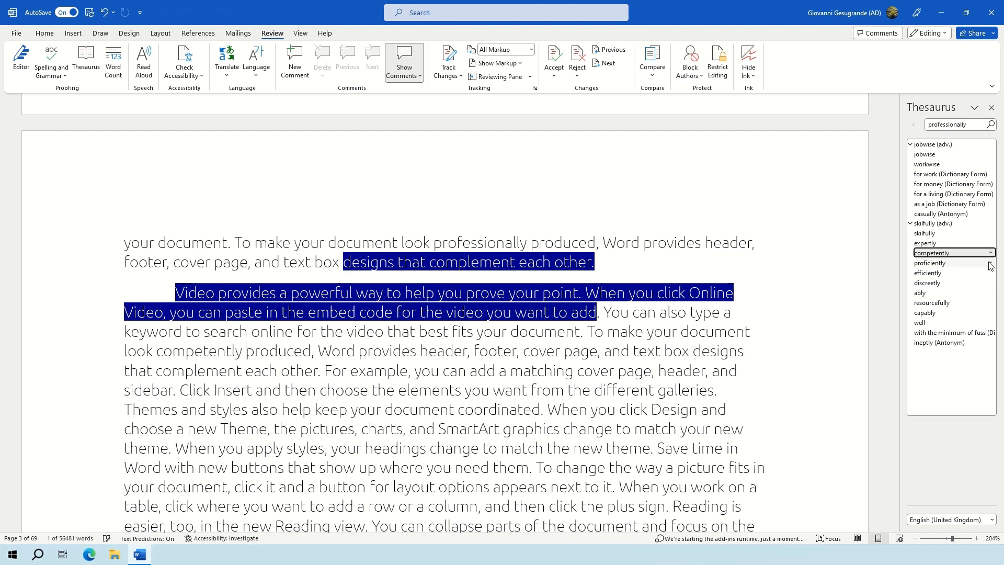
click(210, 356)
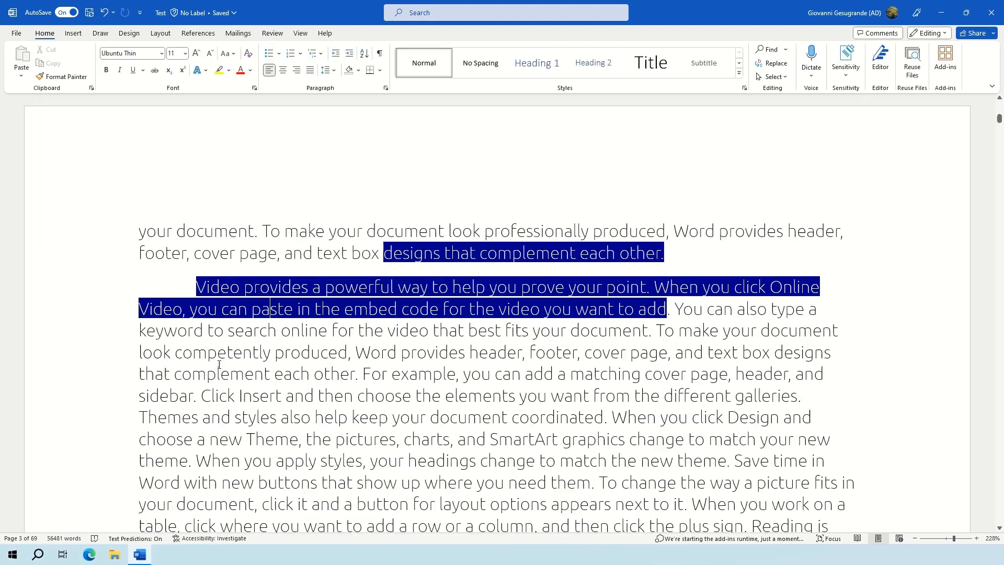
Step: From the end of the document, search for "compet" and go to the matching result
key(ctrl+End)
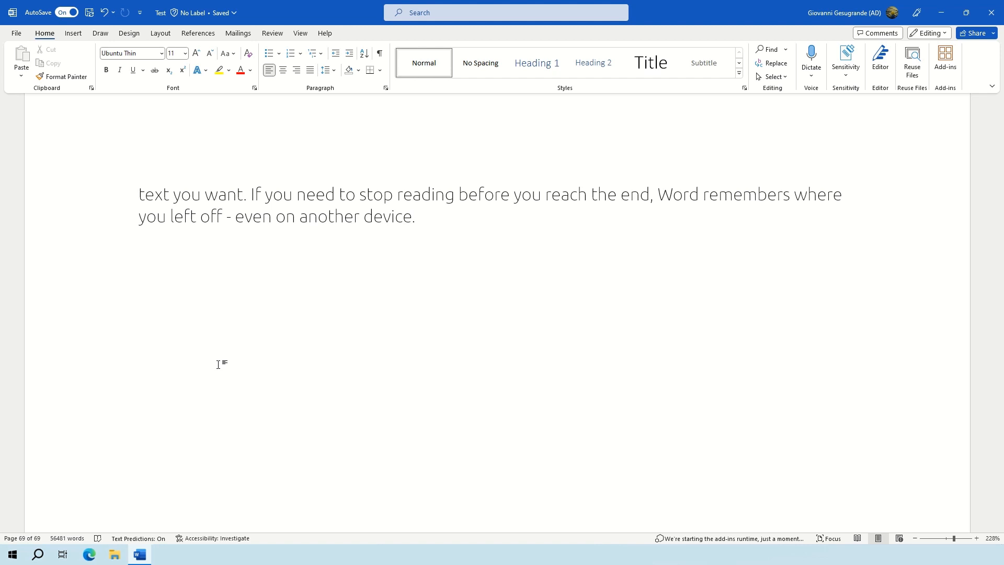
key(ctrl+f)
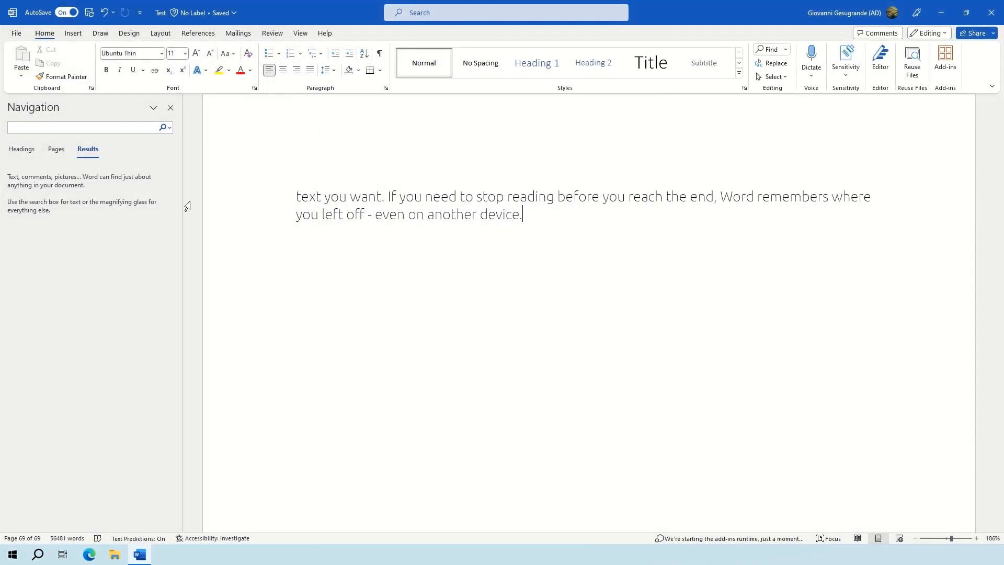
click(101, 131)
text(com)
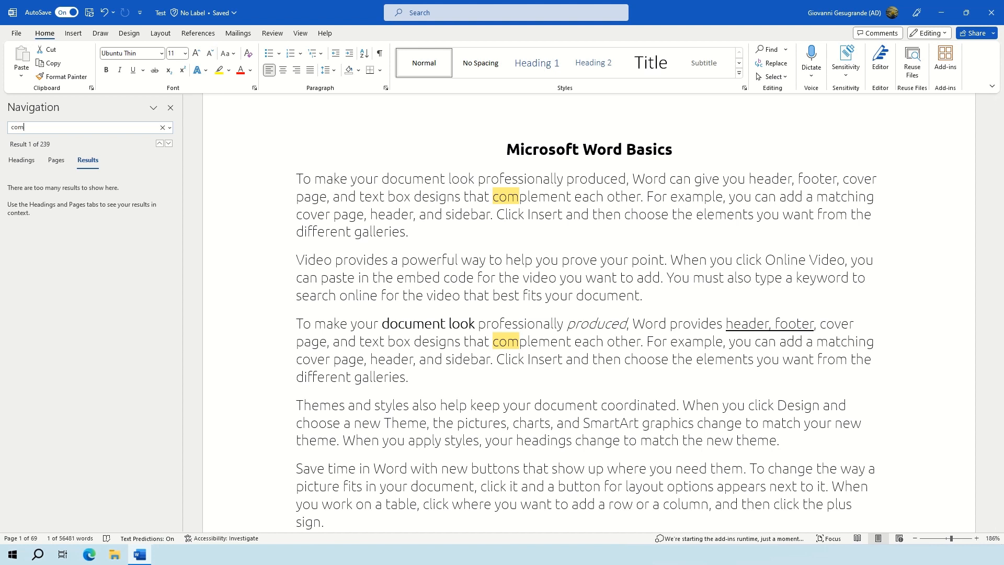
text(et)
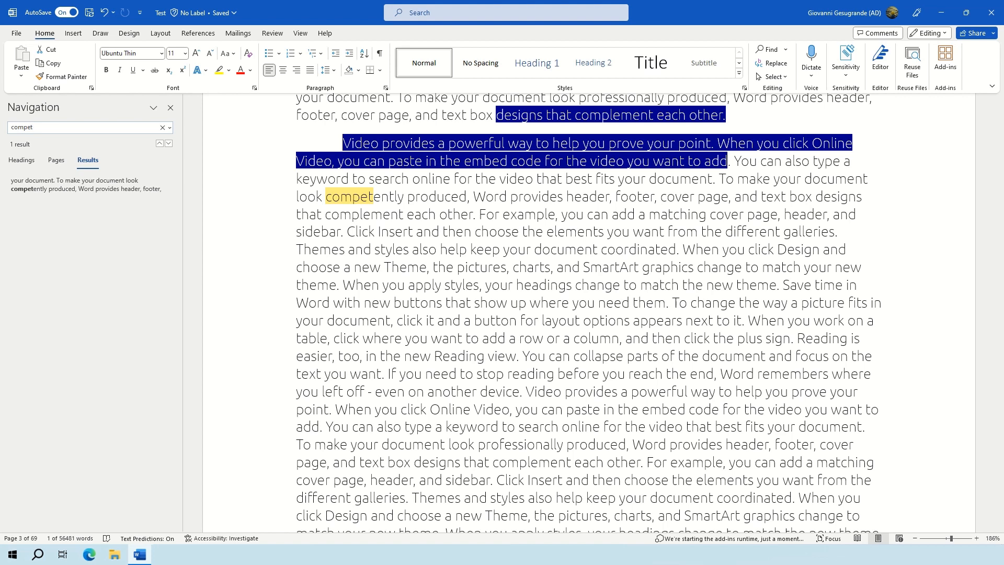
click(104, 194)
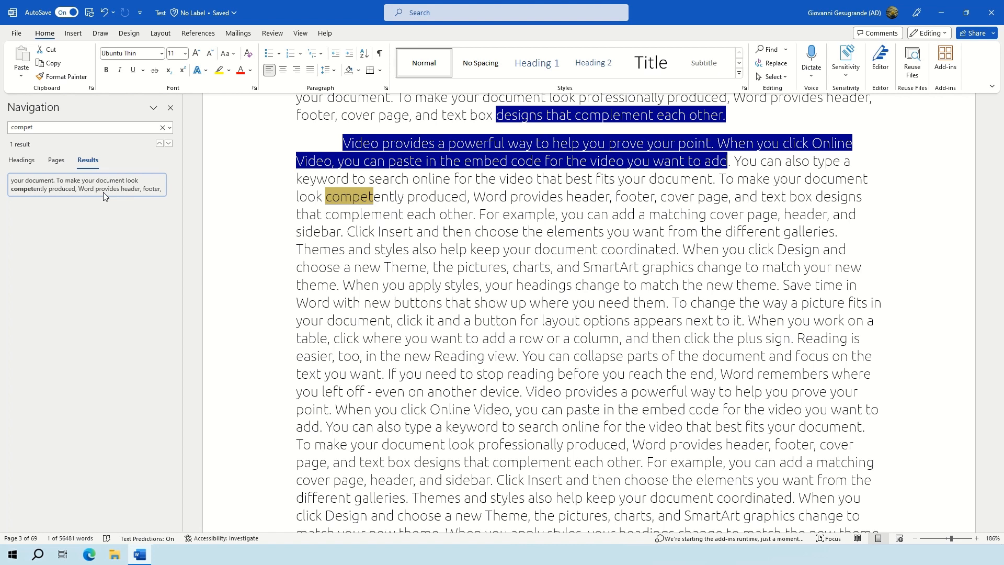
click(356, 232)
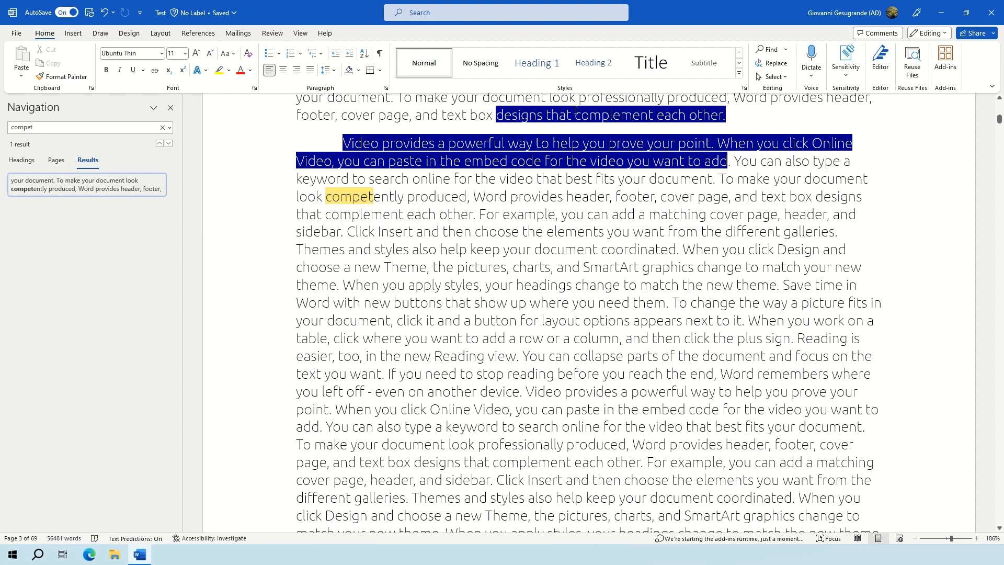
Step: Open Find and Replace, move the dialog off the text being edited, and clear the existing search term
click(773, 67)
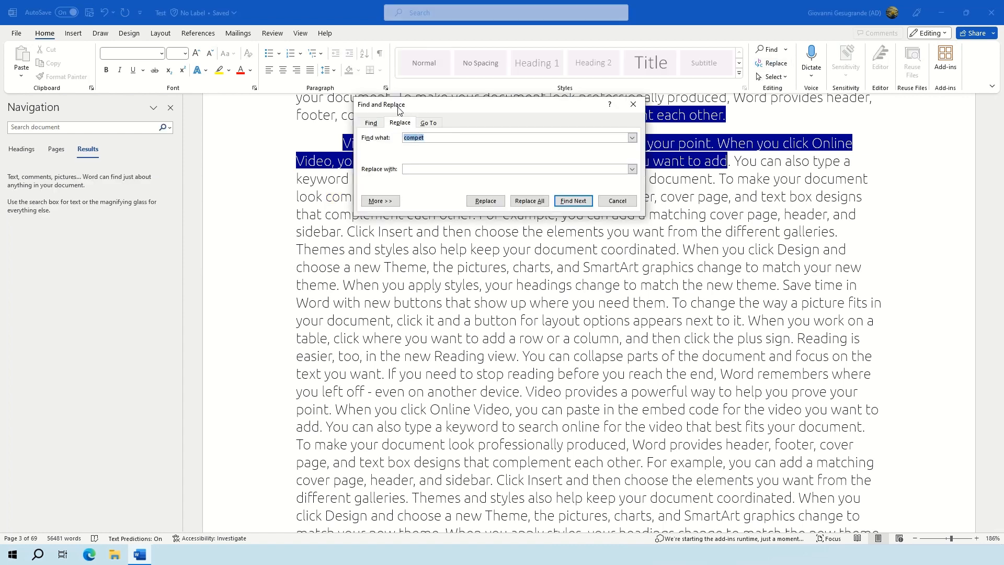
drag(398, 109, 418, 217)
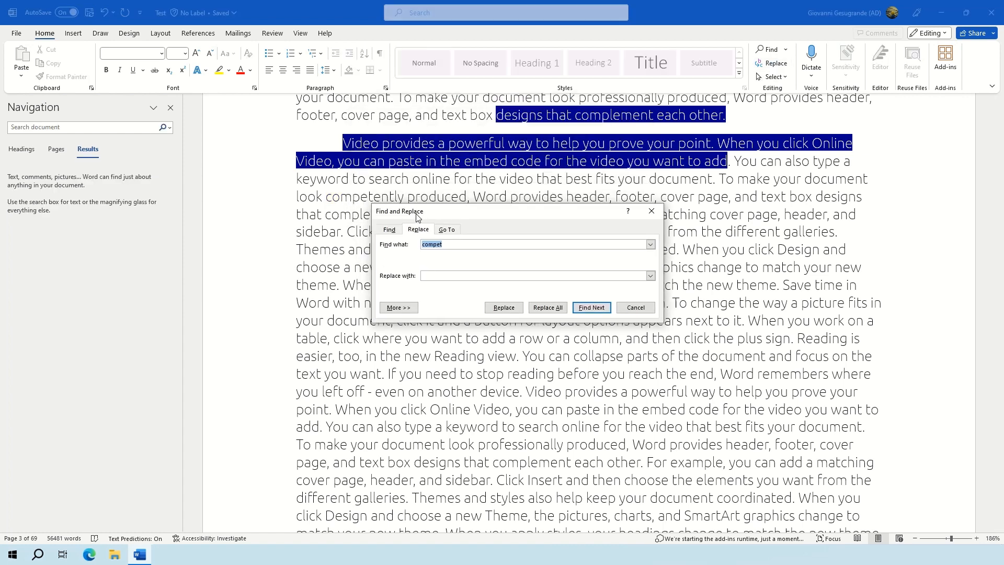
click(389, 230)
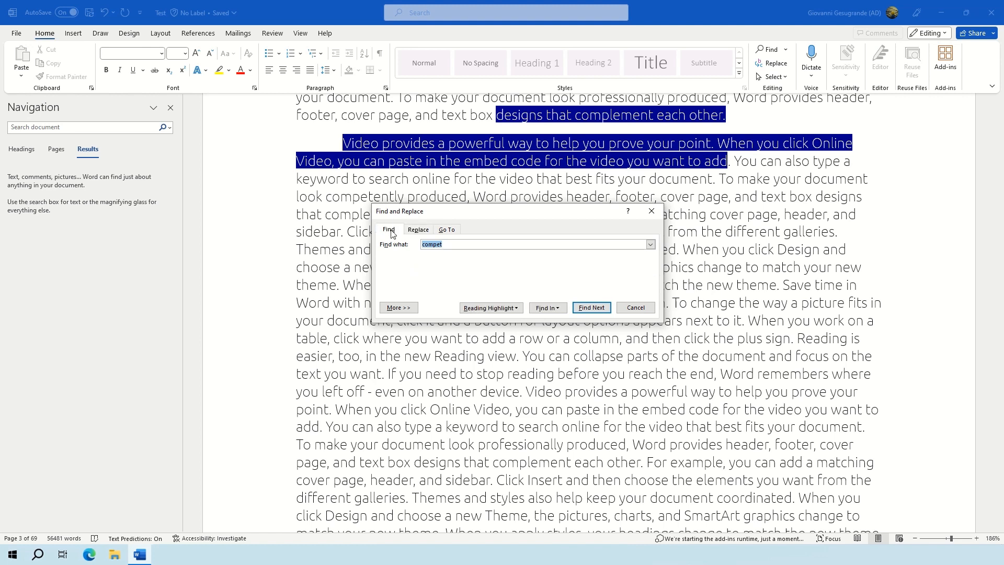
click(457, 242)
key(BackSpace)
key(BackSpace)
key(BackSpace)
key(BackSpace)
key(BackSpace)
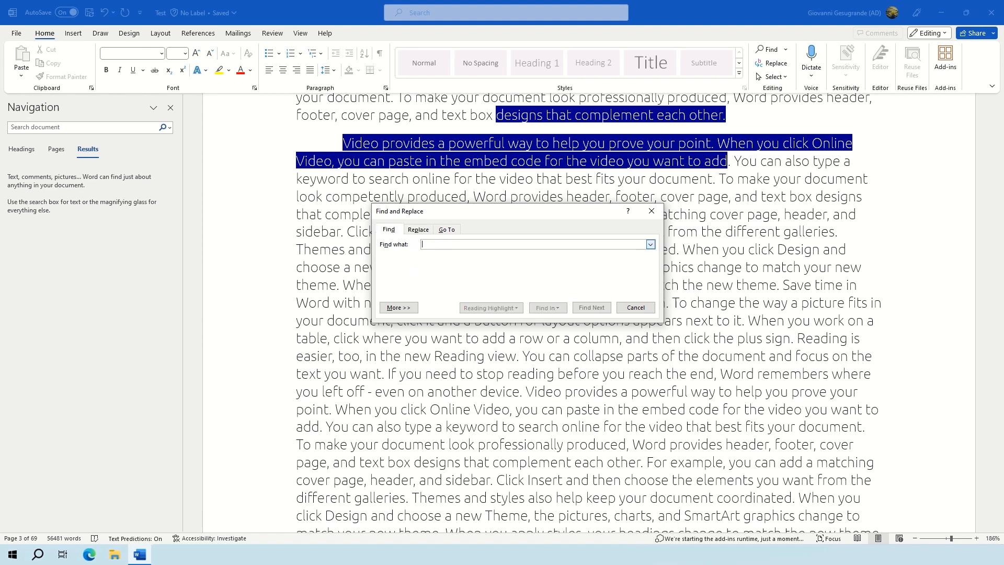
Step: Replace all occurrences of "competently" with "professionally" and check the replaced word in the paragraph beginning "Video provides a powerful way"
click(418, 229)
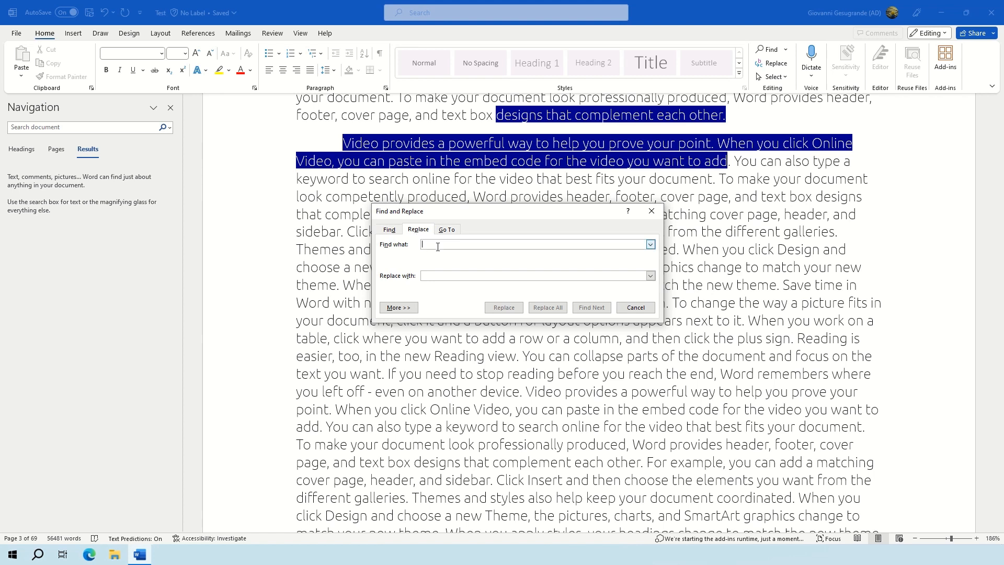
text(compte)
key(BackSpace)
key(BackSpace)
text(etently)
key(Tab)
text(professi)
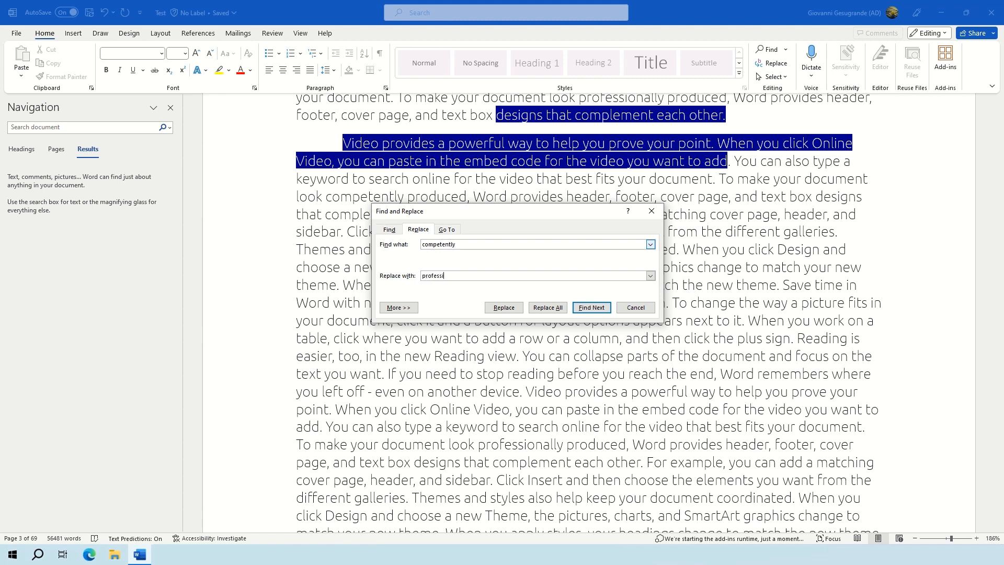
text(onally)
click(547, 307)
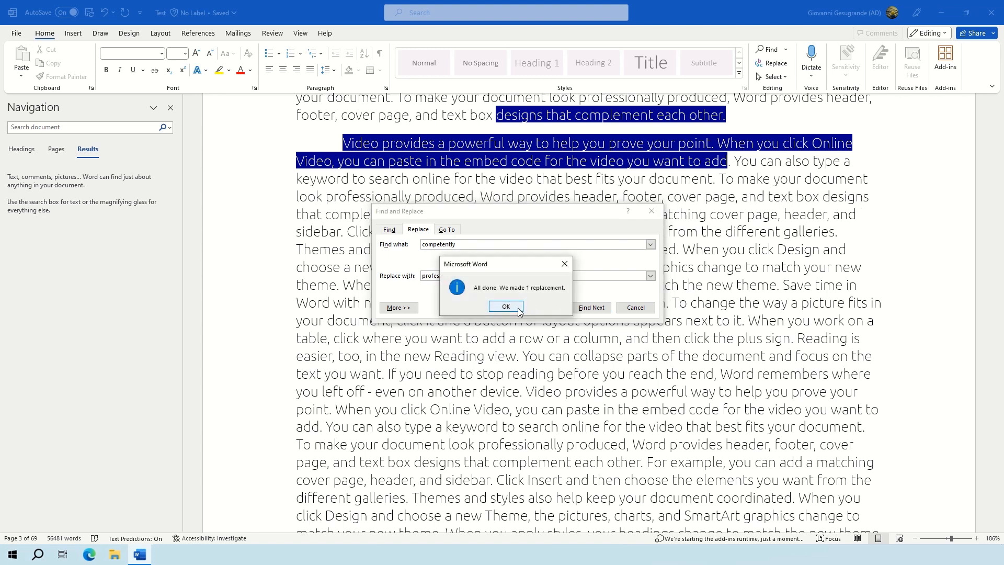
click(505, 307)
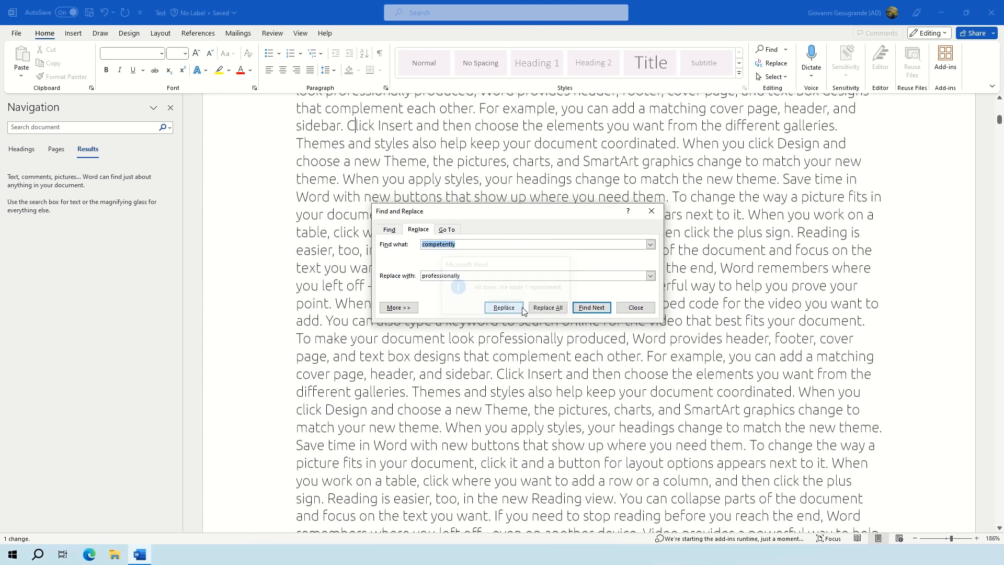
click(635, 307)
scroll(385, 135, up, 3)
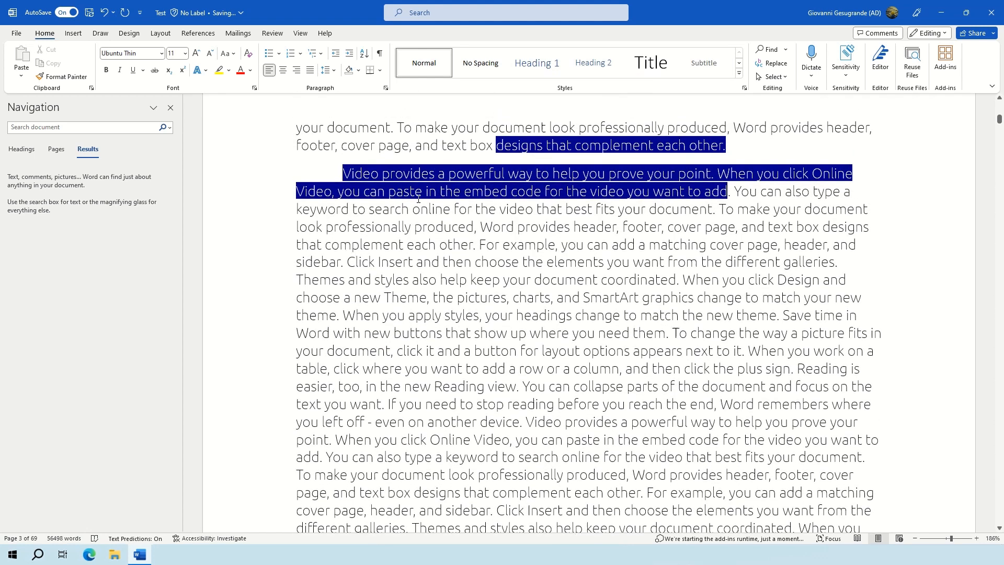
double_click(369, 227)
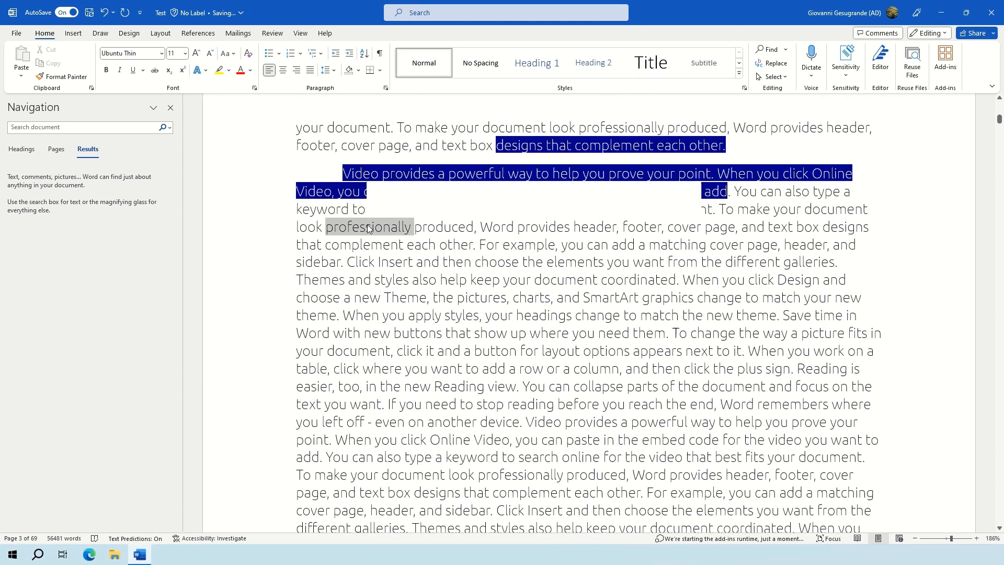
click(427, 248)
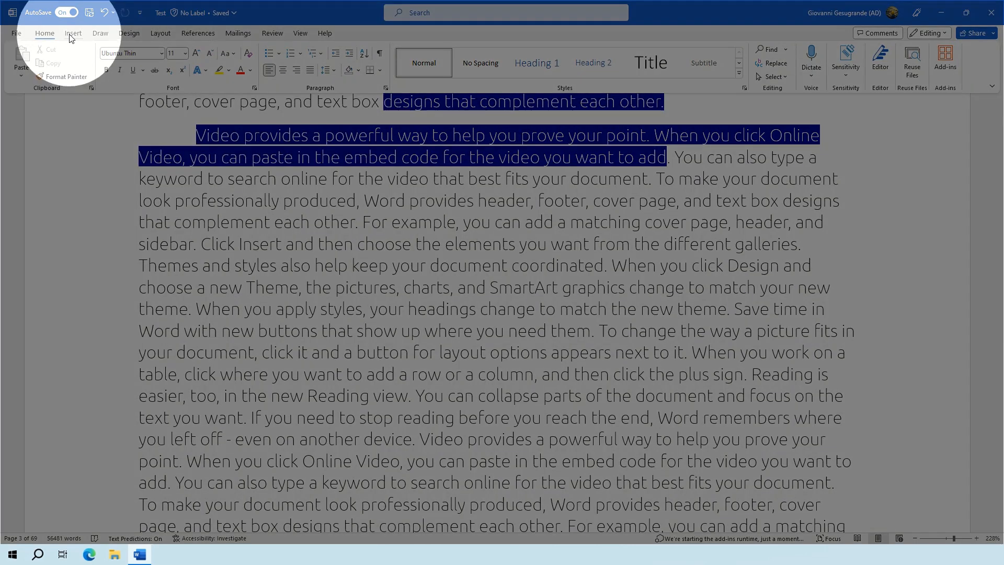
Step: Open the full Symbol dialog for inserting characters and show the Latin-1 Supplement subset
click(74, 34)
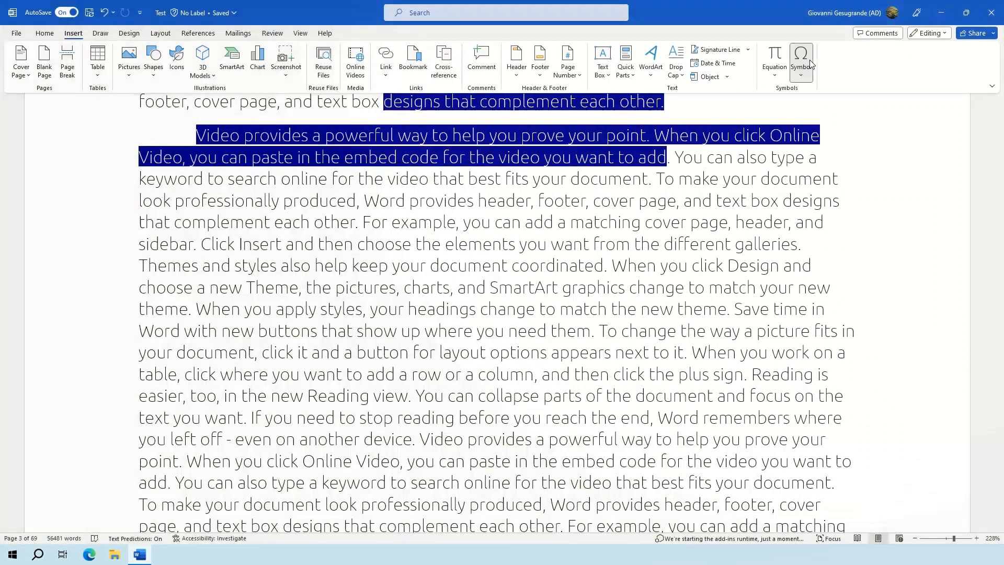
click(802, 63)
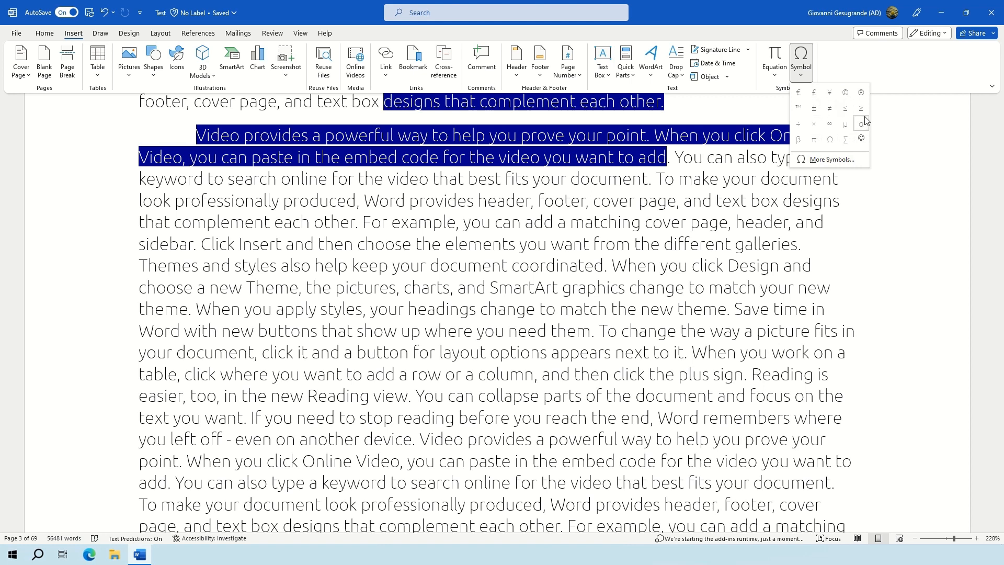
click(837, 159)
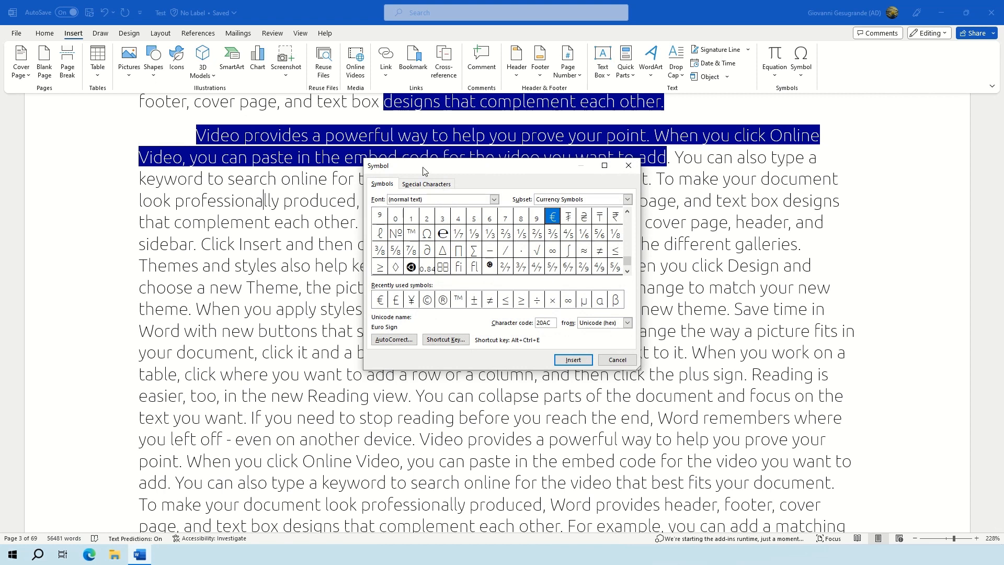
drag(423, 170, 428, 161)
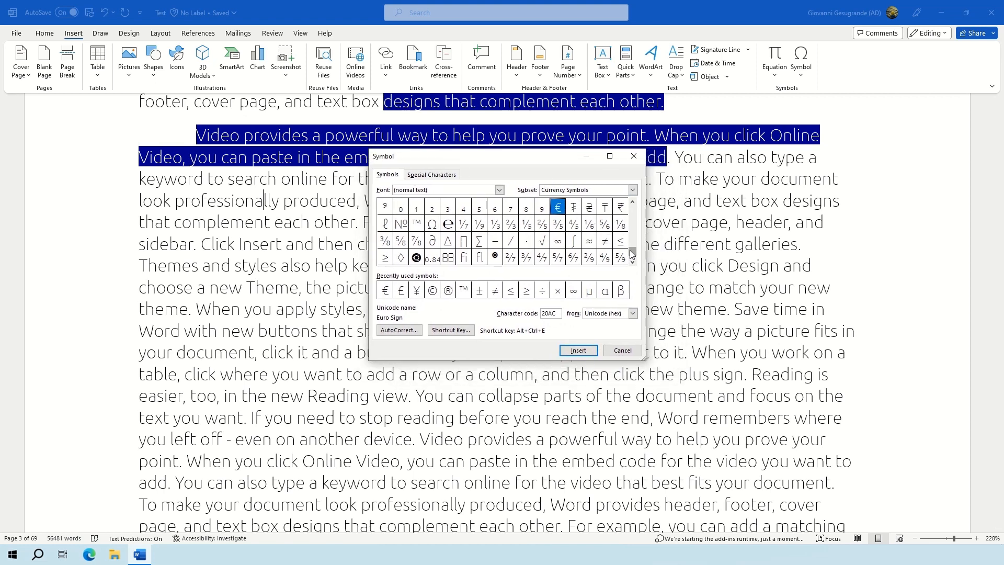
drag(631, 253, 635, 228)
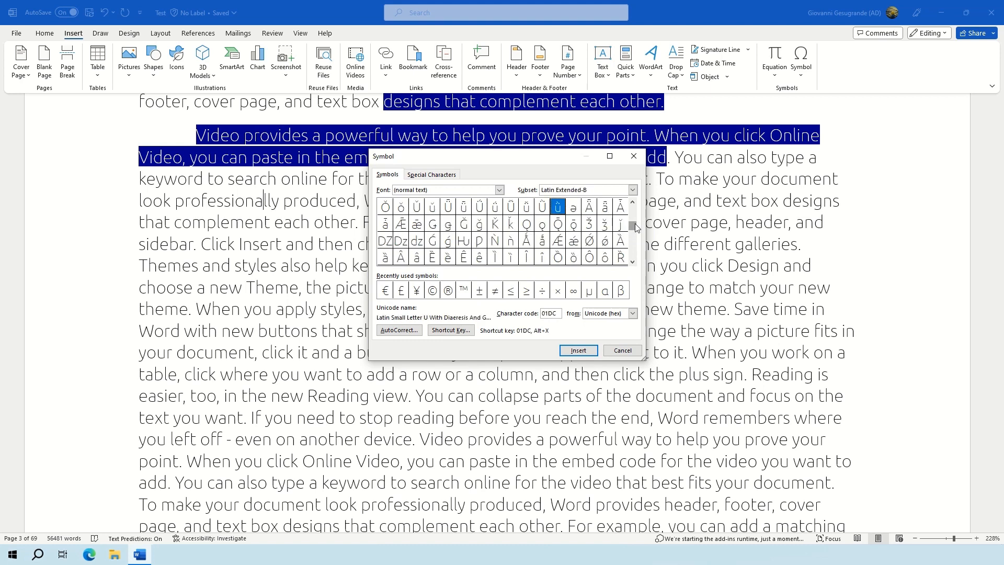
click(619, 190)
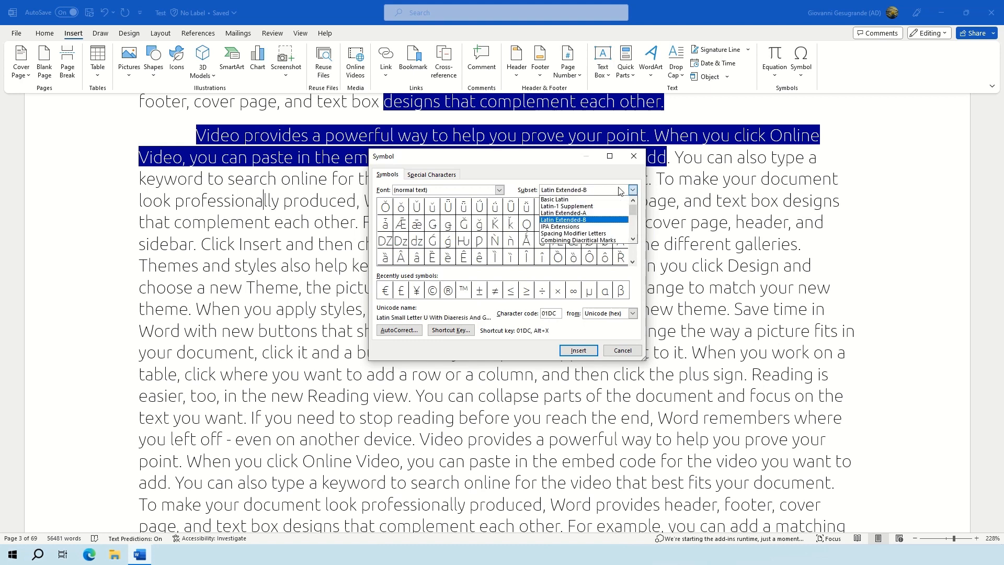
click(595, 207)
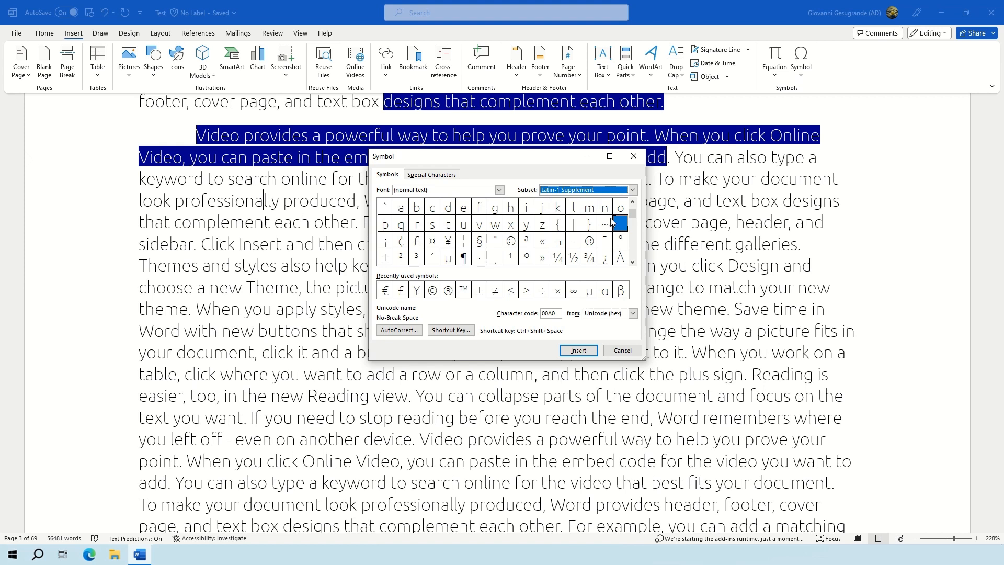
Step: Insert the Latin Extended-B symbol "ǫ" (Latin Small Letter O With Ogonek) into the word "professionally" and highlight the inserted character
click(636, 247)
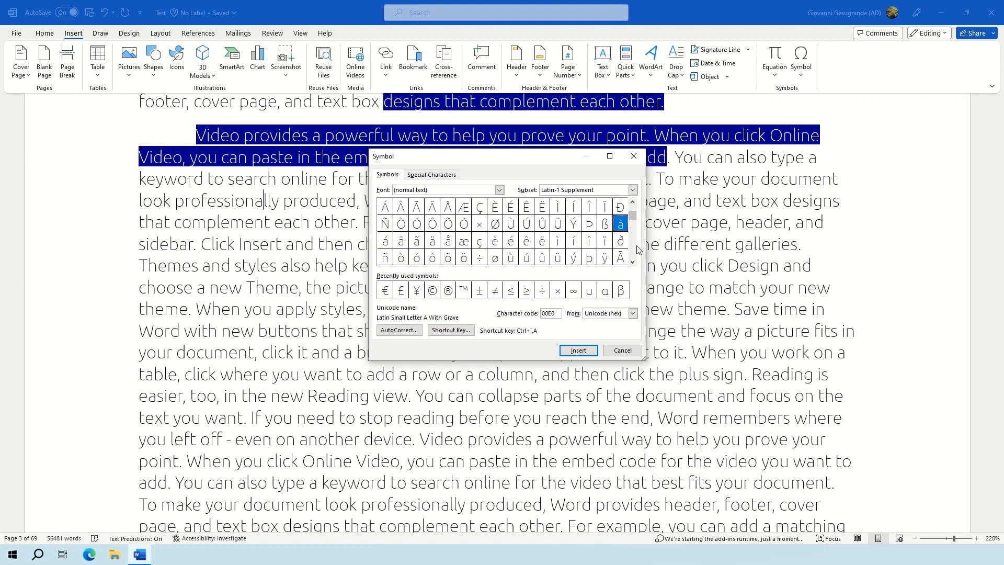
click(637, 249)
click(637, 249)
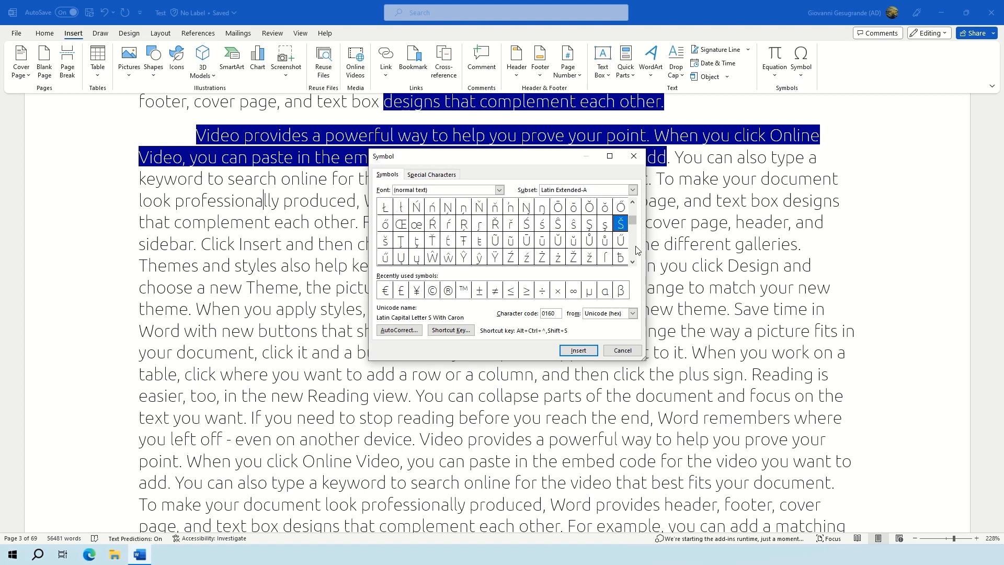
click(637, 249)
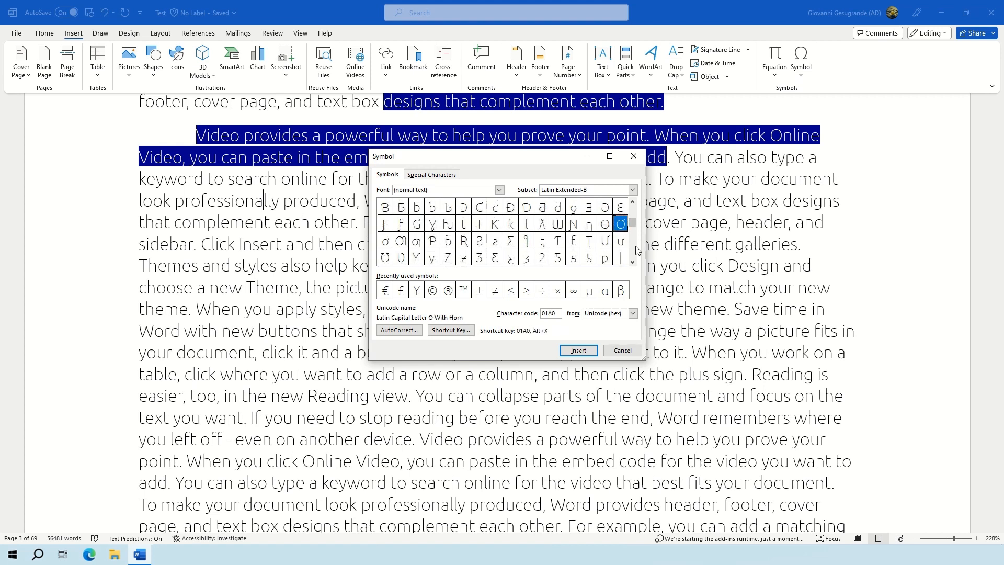
click(637, 248)
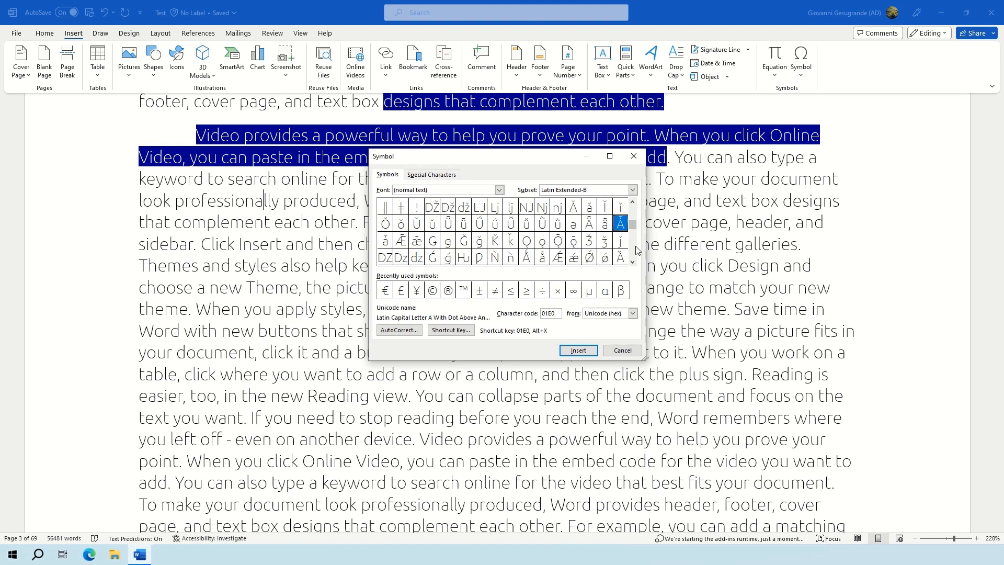
double_click(544, 244)
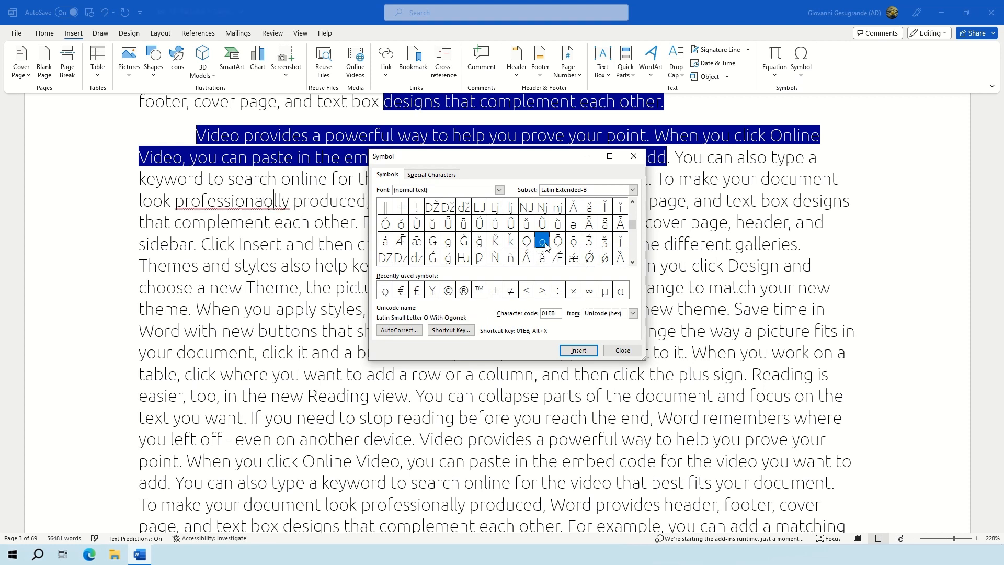
click(607, 351)
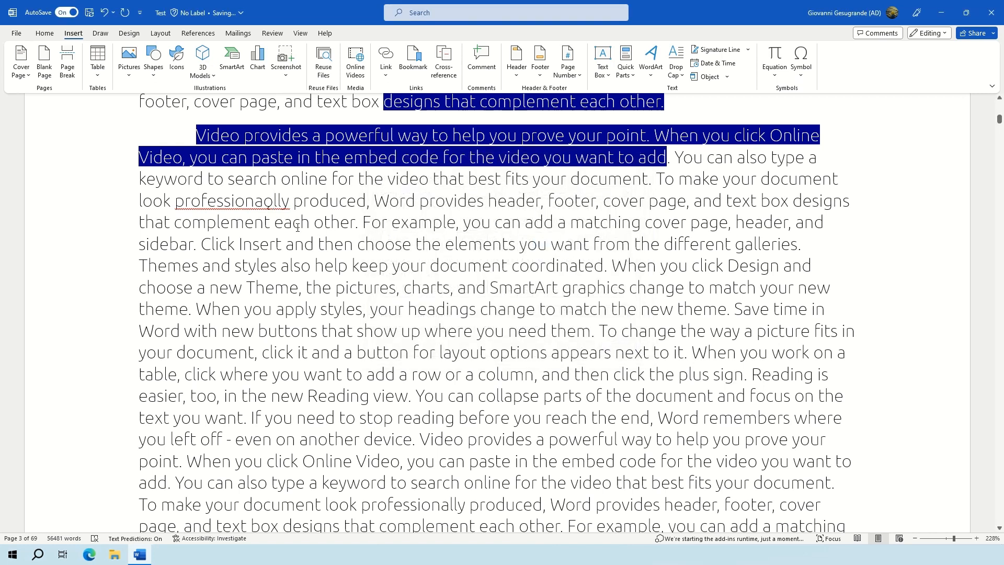
drag(275, 201, 265, 202)
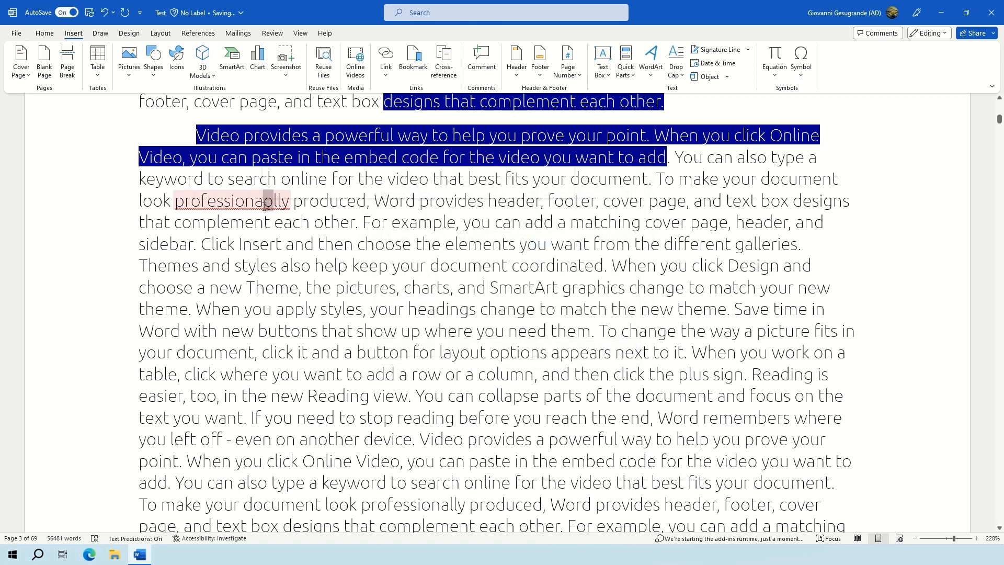
click(463, 223)
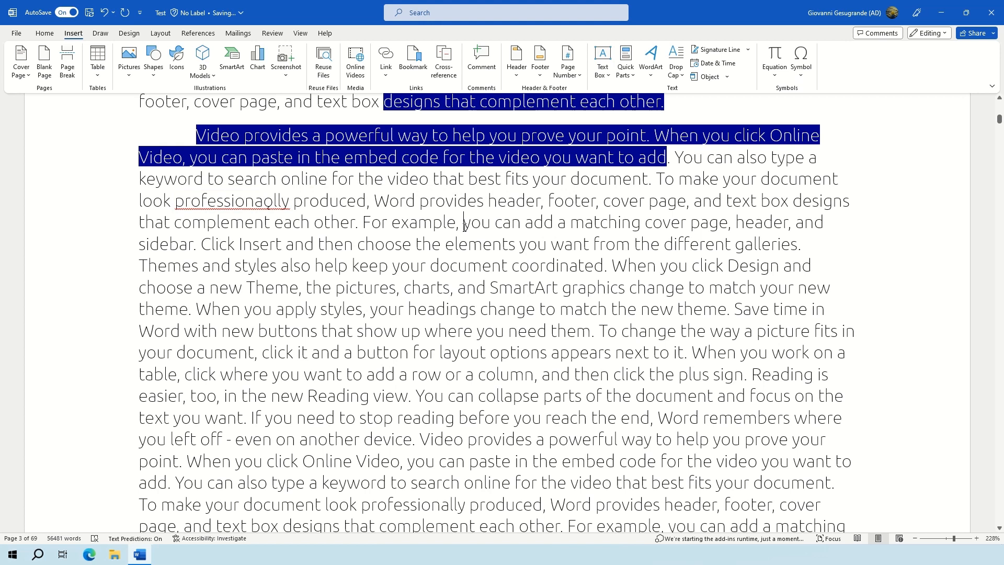
Step: Add a page header at the start of the document with the copyright symbol followed by "For The Fun Of It :)"
key(ctrl+Home)
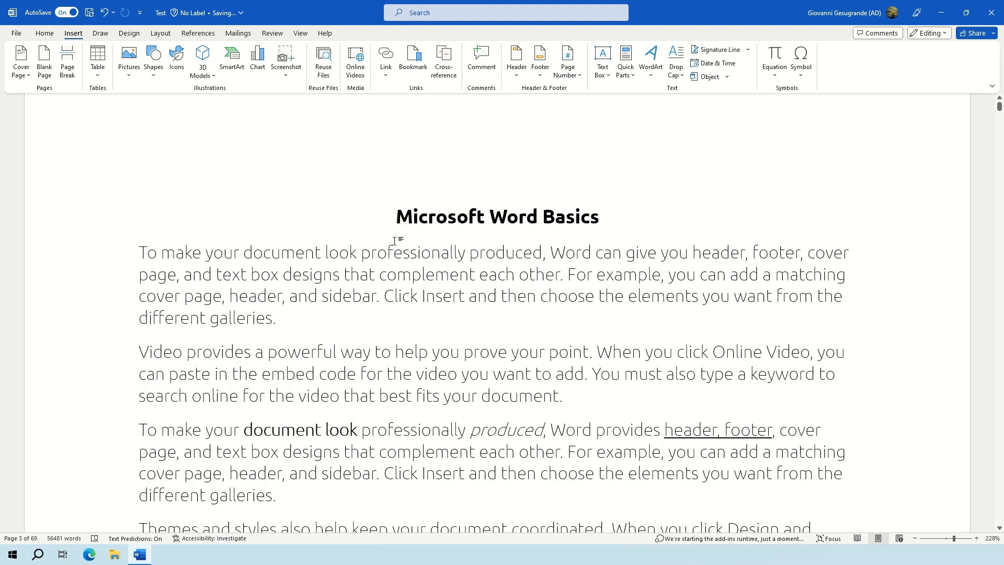
double_click(425, 150)
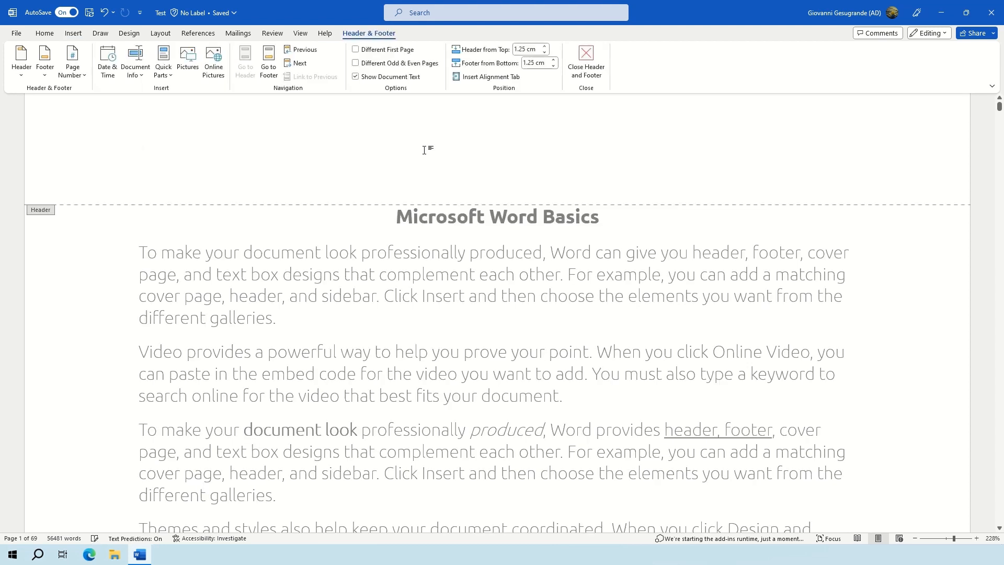
click(74, 33)
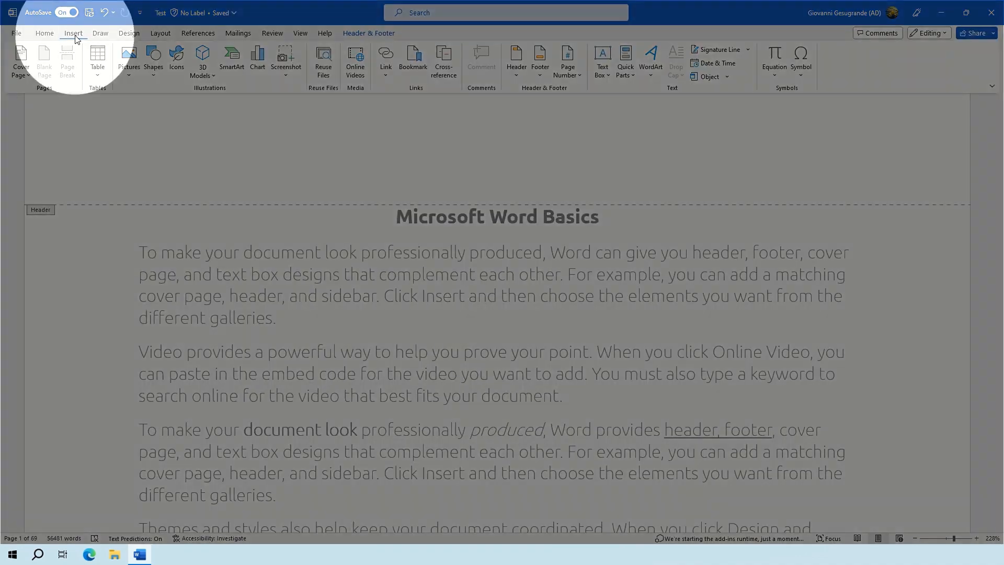
click(798, 75)
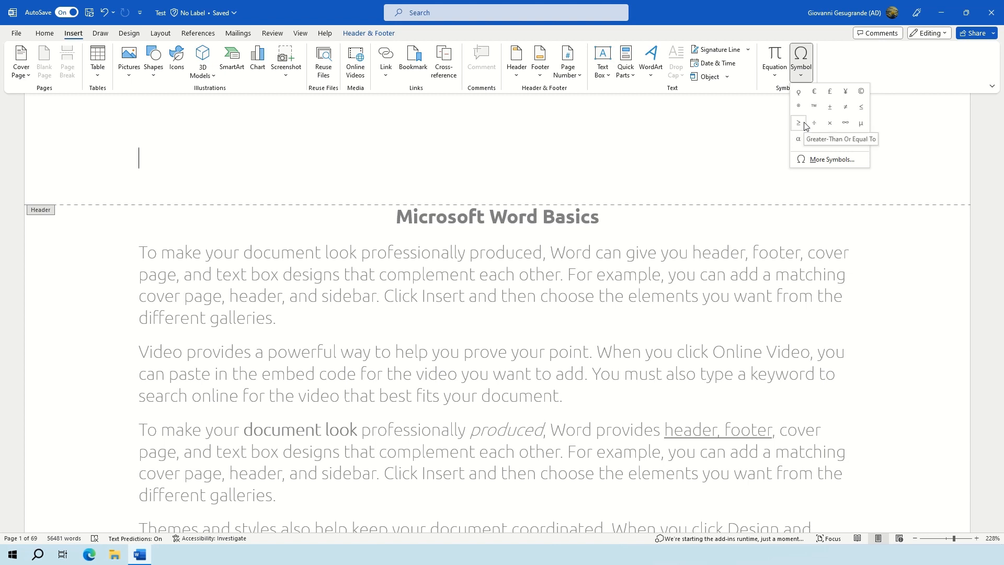
click(861, 92)
drag(163, 159, 108, 165)
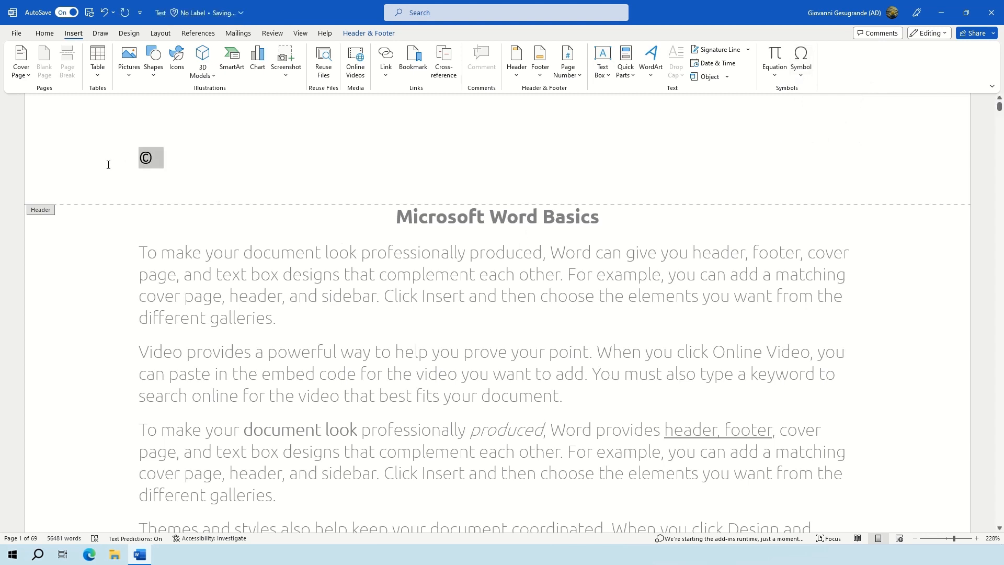
click(213, 171)
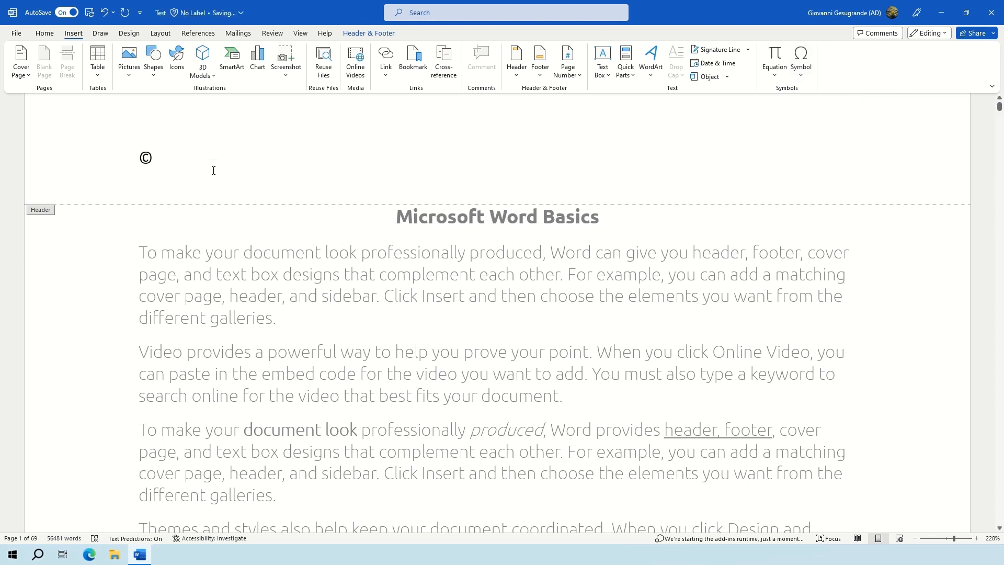
text(For The Fun Of It :))
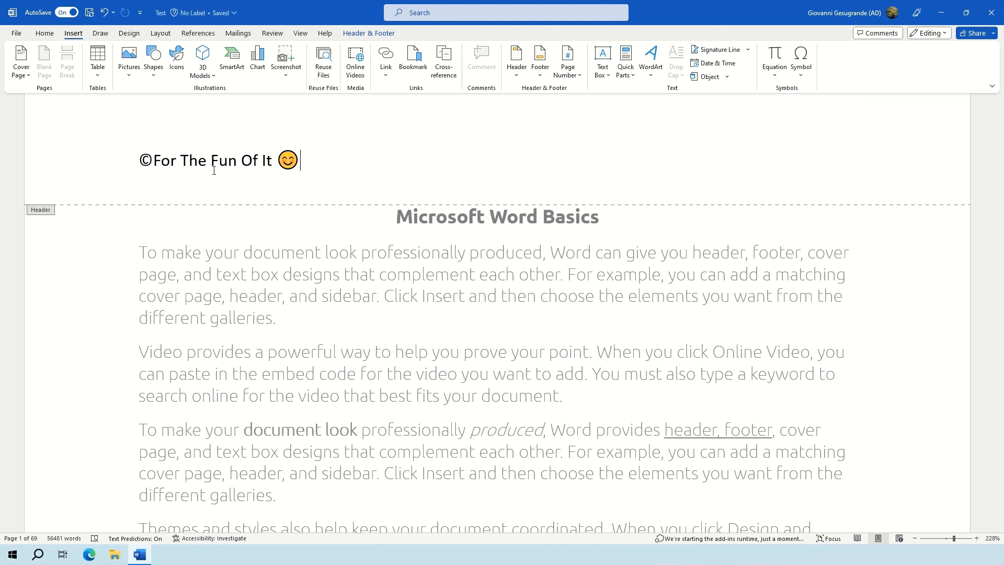
key(Escape)
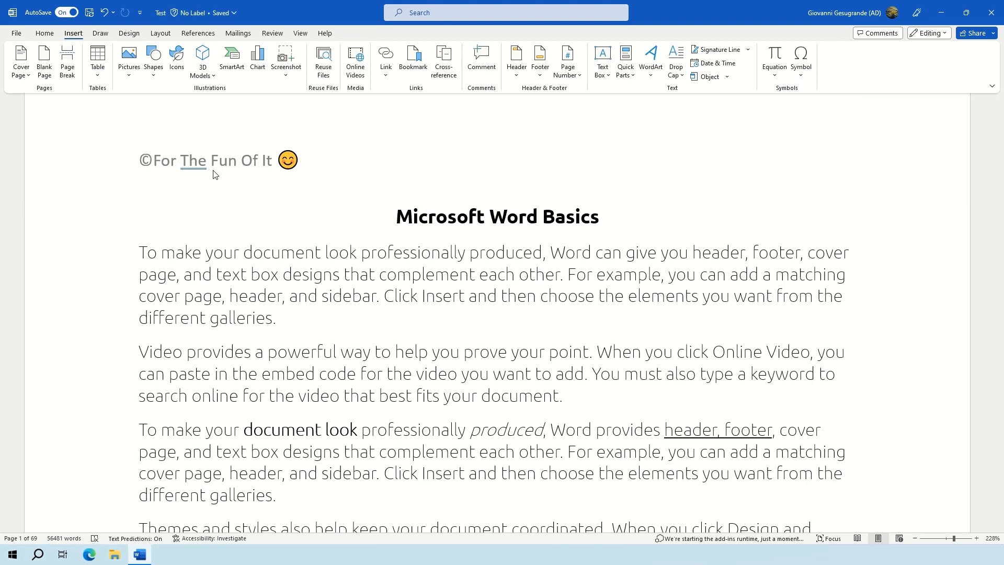
Step: Insert the equation 2x + 4 = 5 in a new paragraph below the first body paragraph, followed by the filler text "dsoejfnlsdlfjaskdajsfjsd"
click(447, 328)
key(Return)
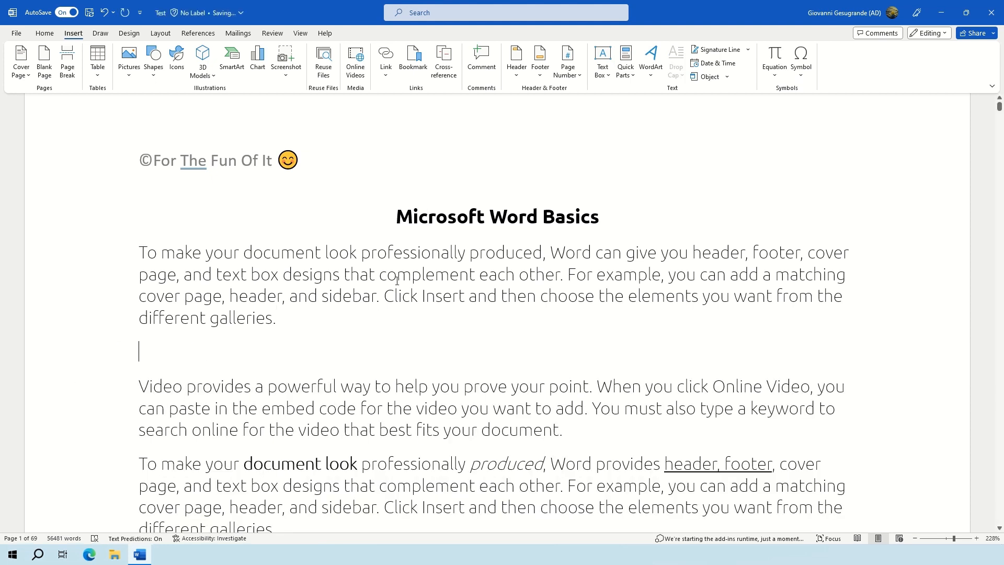
click(774, 78)
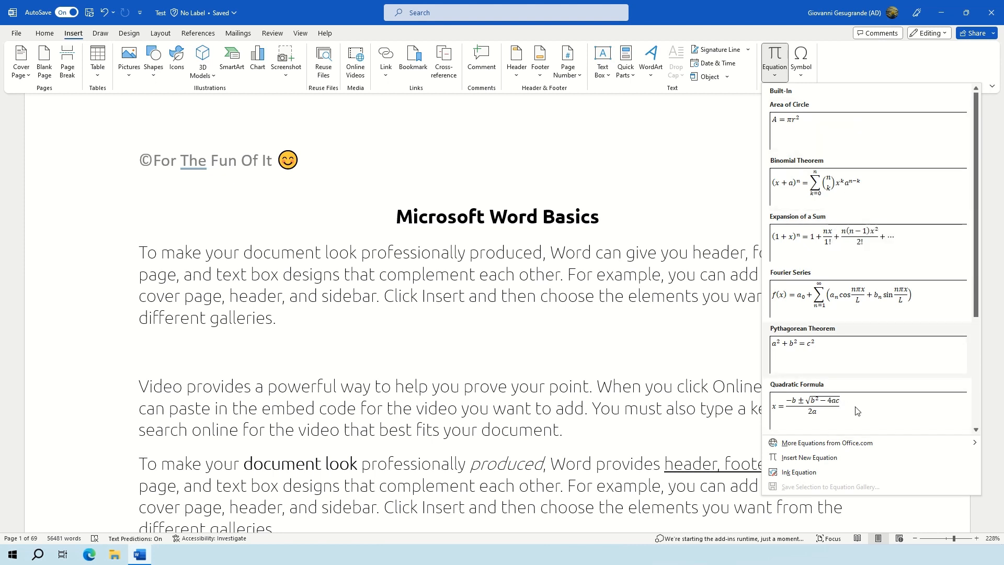
click(798, 458)
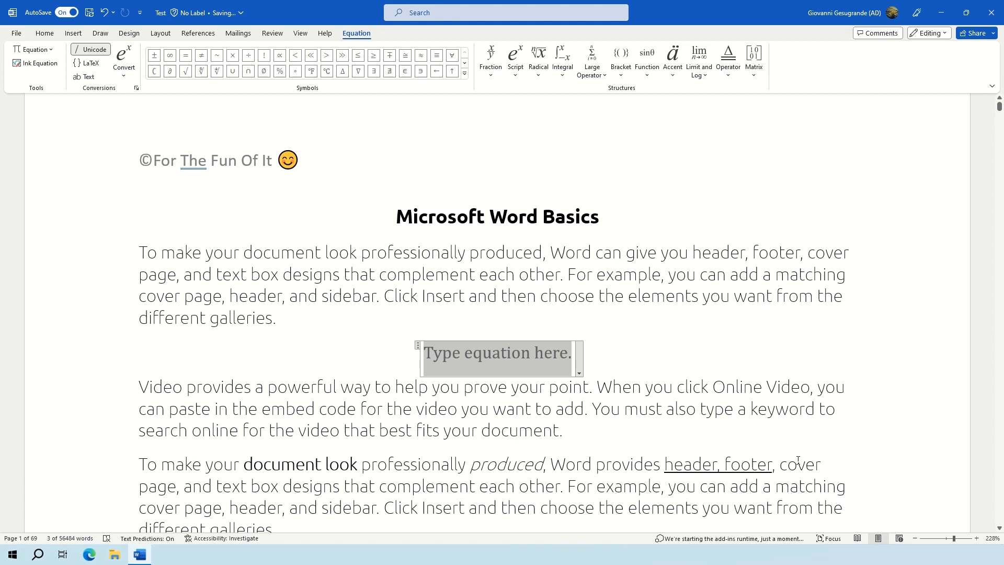
text(2x )
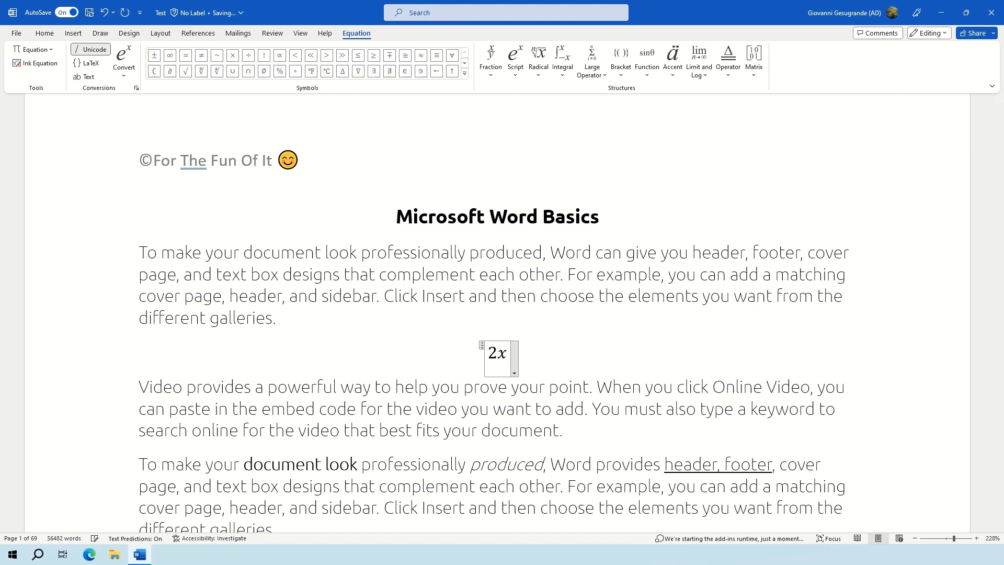
text(+ 4 = 5)
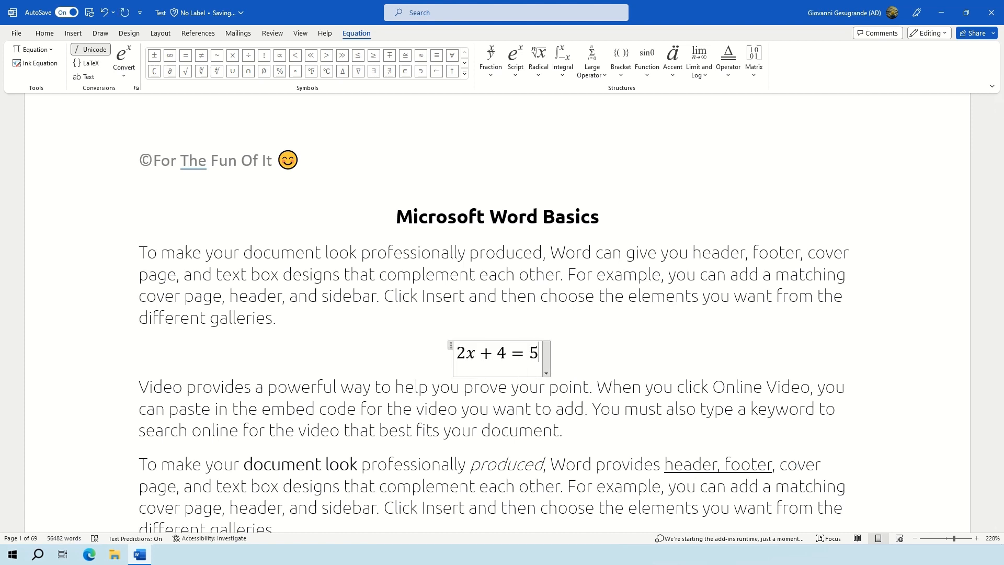
key(Right)
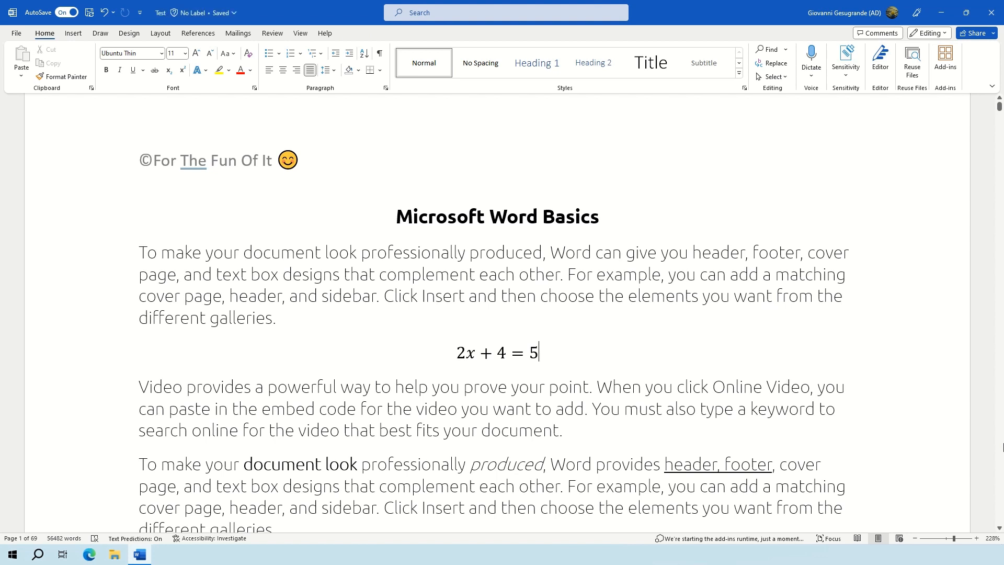
text(dsoejfnlsdlfjaskdajsfjsd)
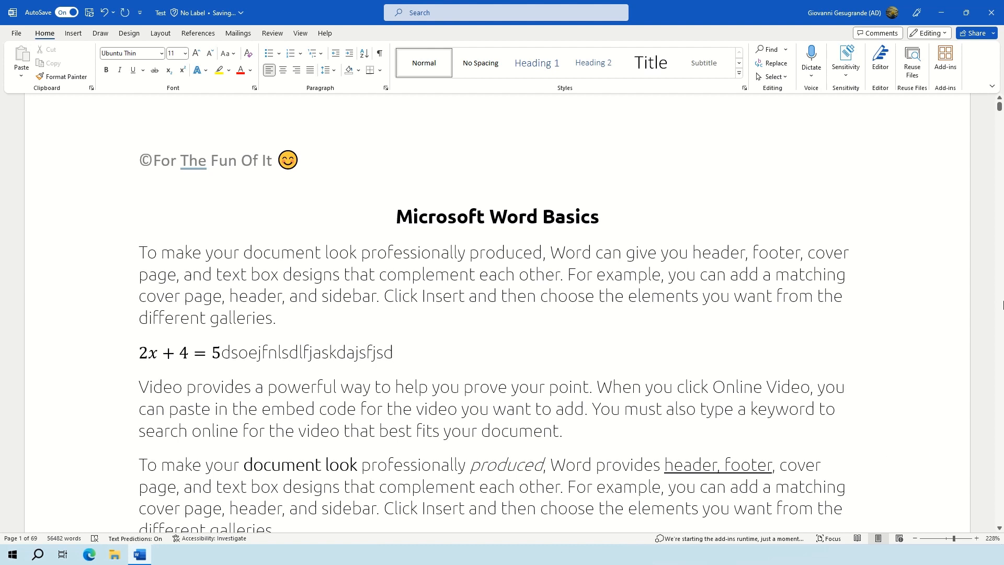
Step: Handwrite a Σ as an ink equation, insert it after the filler text, and add a ± symbol to it
click(80, 37)
click(774, 74)
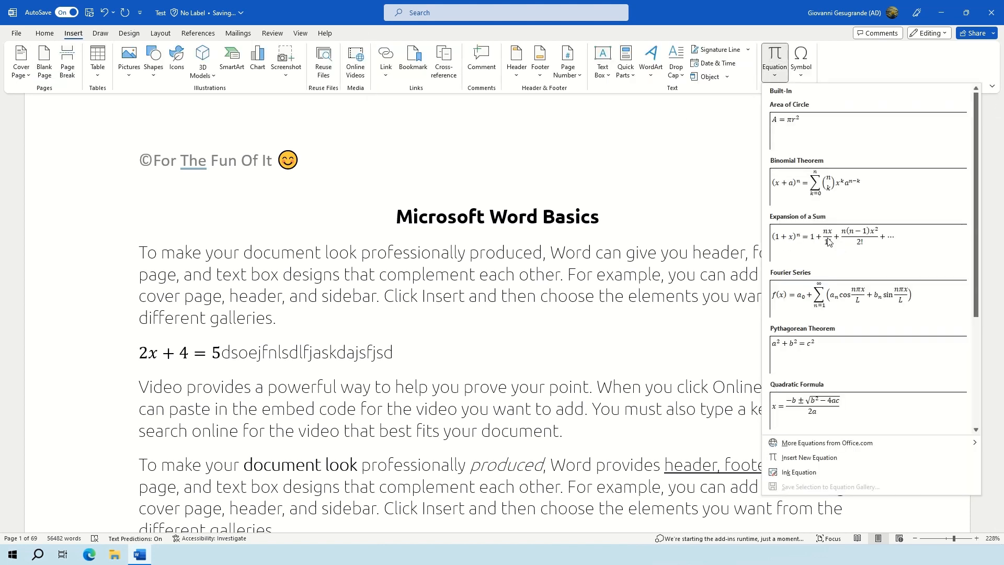
click(798, 472)
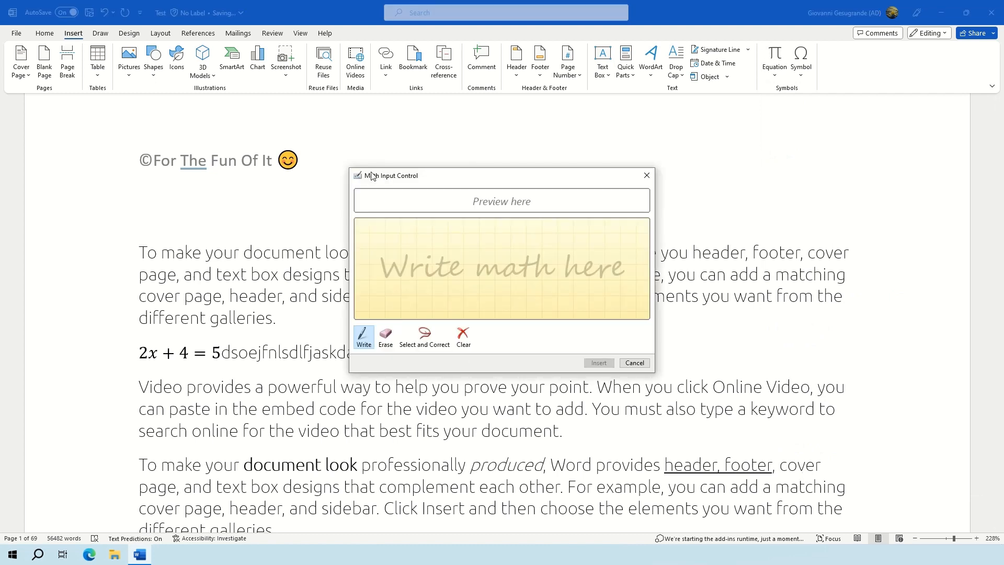
drag(420, 176, 386, 232)
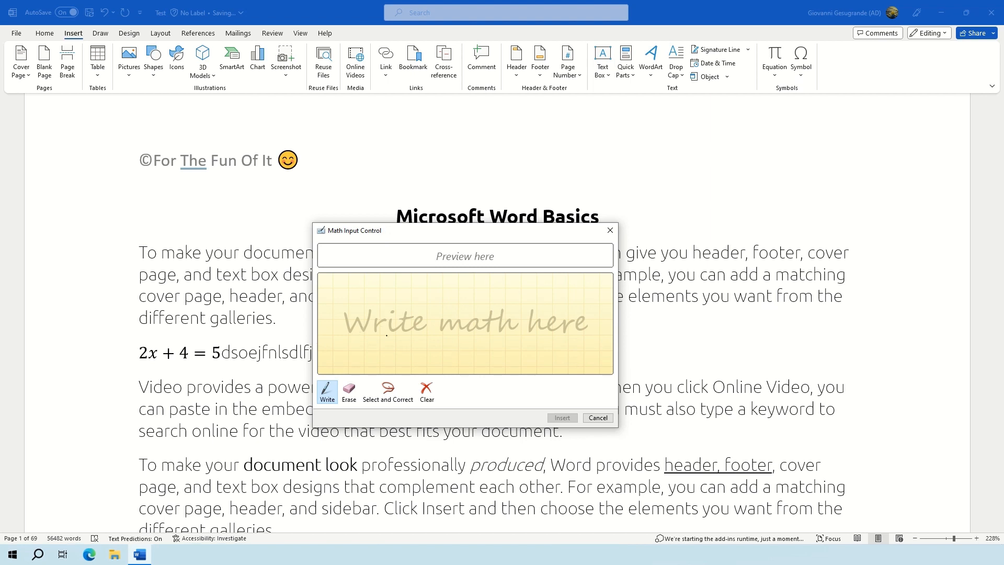
mouse_move(387, 335)
mouse_down()
mouse_move(339, 345)
mouse_move(400, 370)
mouse_move(417, 415)
mouse_up()
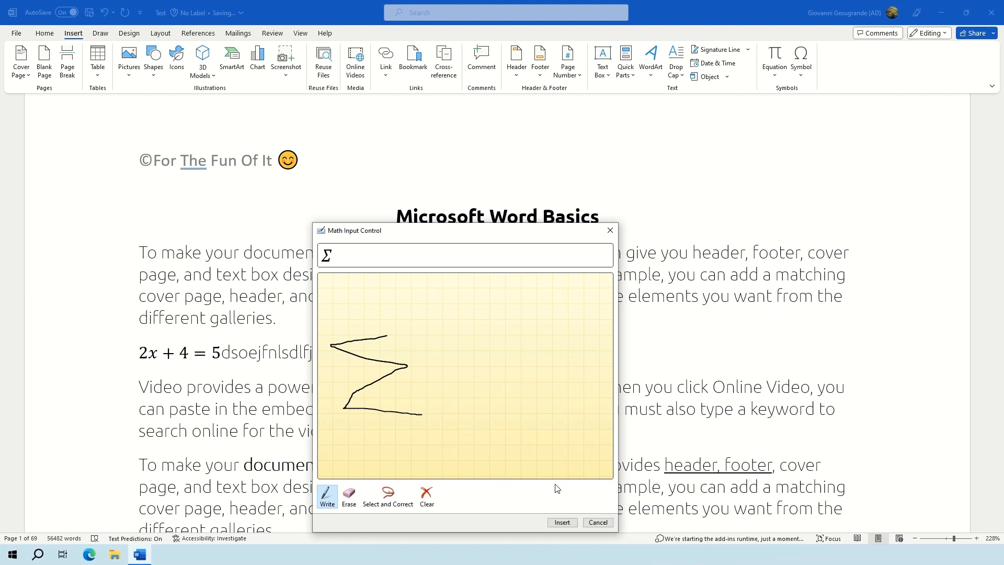
click(557, 524)
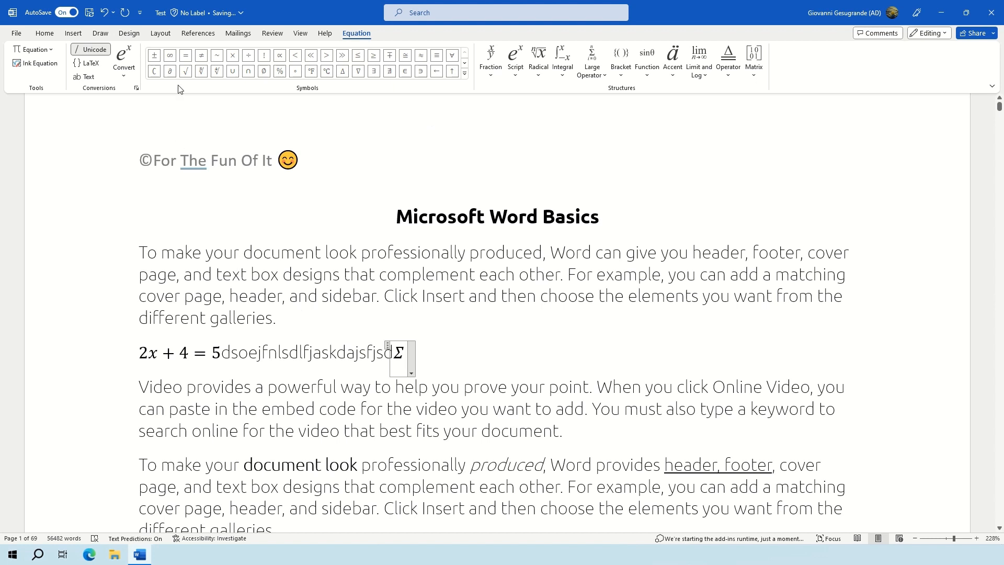
click(155, 59)
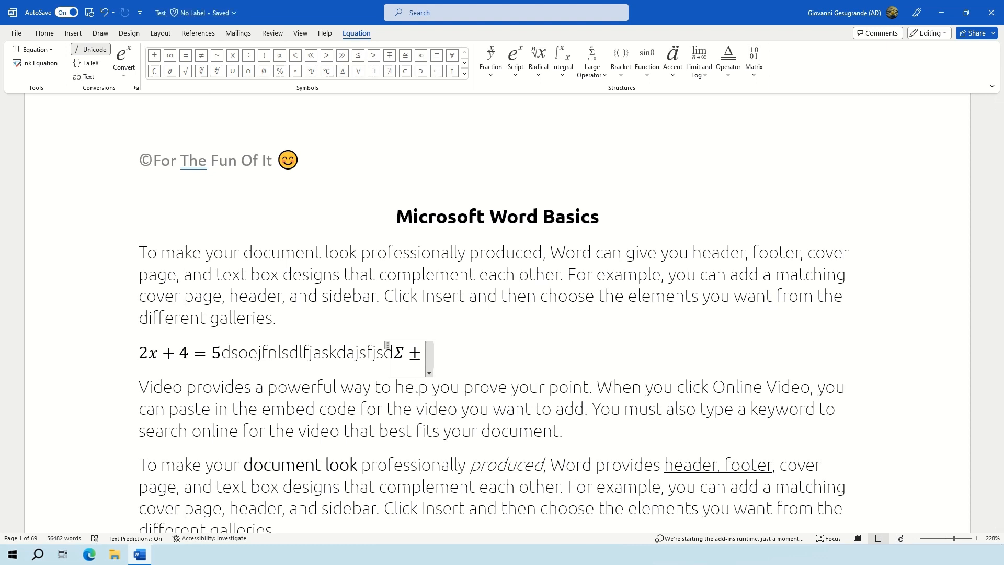
Step: Insert the text from the text document "Text From File" on the blank last page, showing All Files to find it
scroll(196, 493, down, 5)
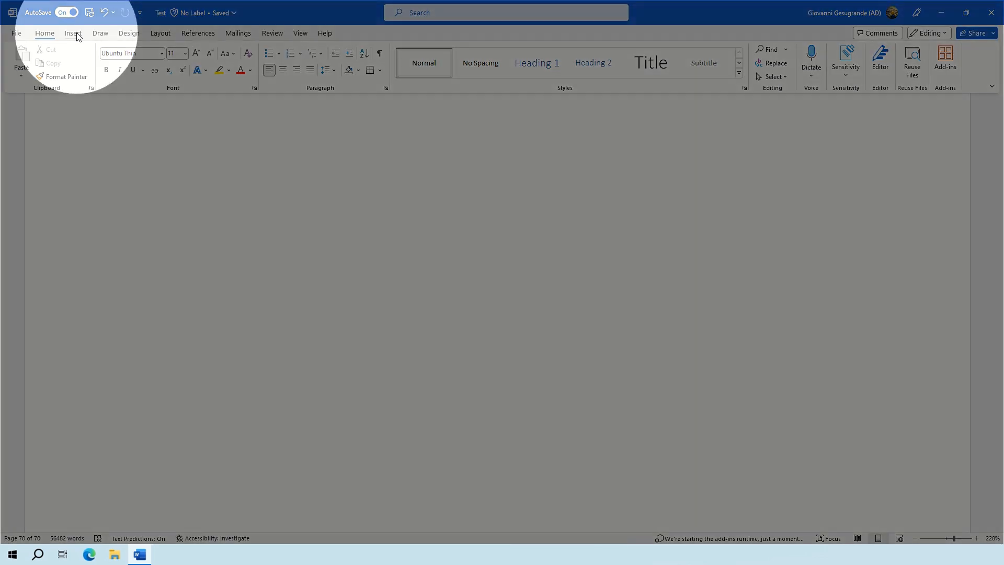
click(74, 34)
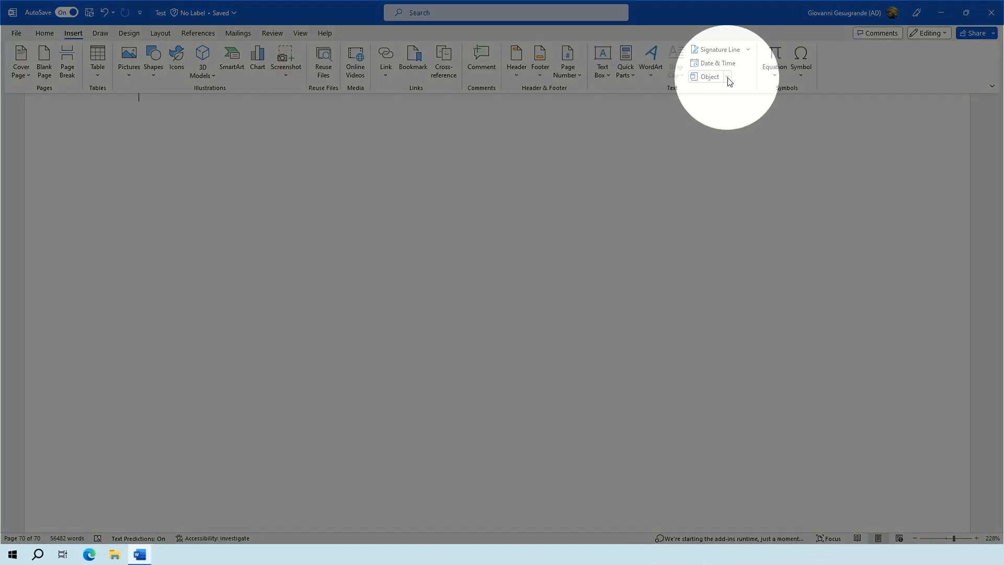
click(728, 78)
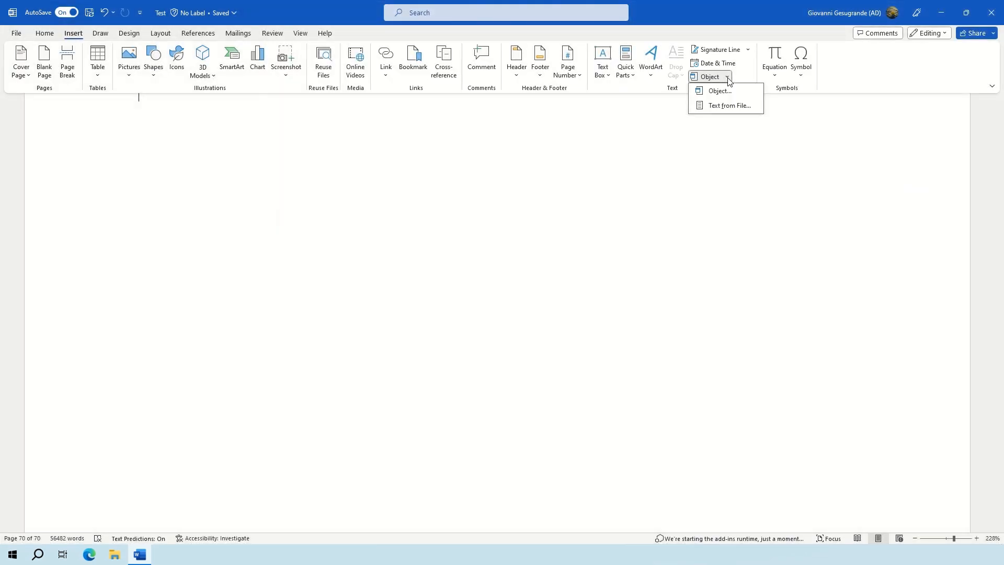
click(744, 109)
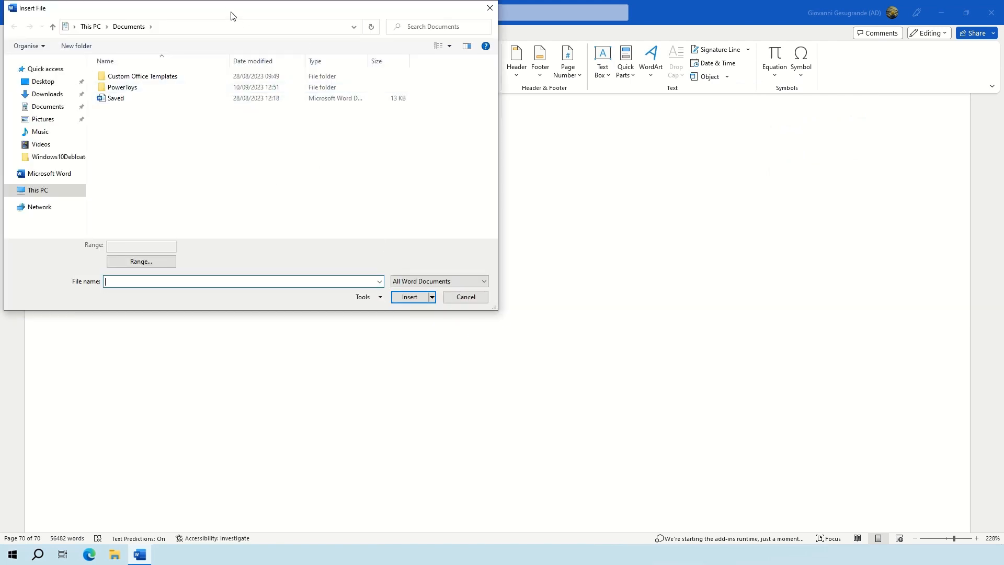
drag(233, 15, 280, 31)
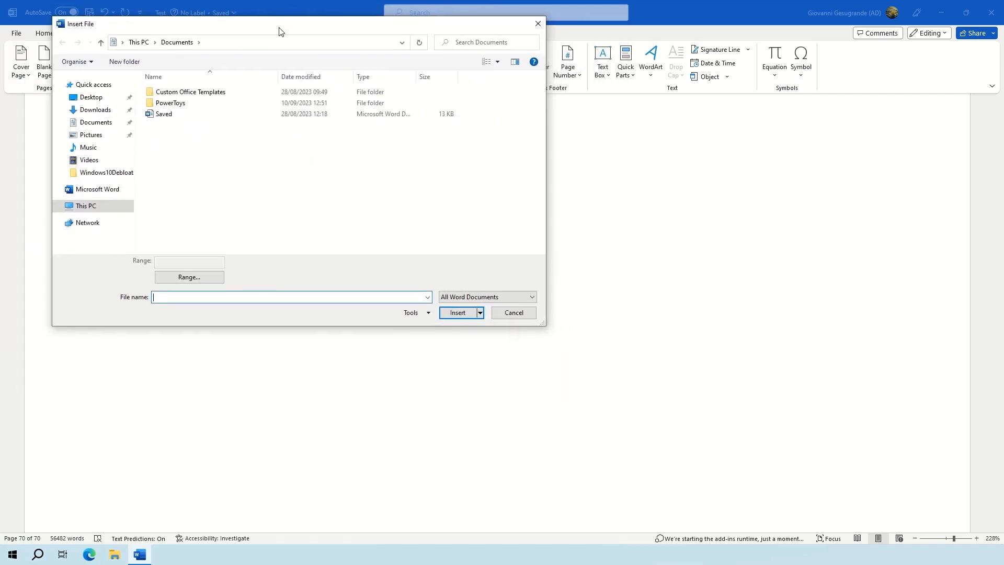
click(460, 300)
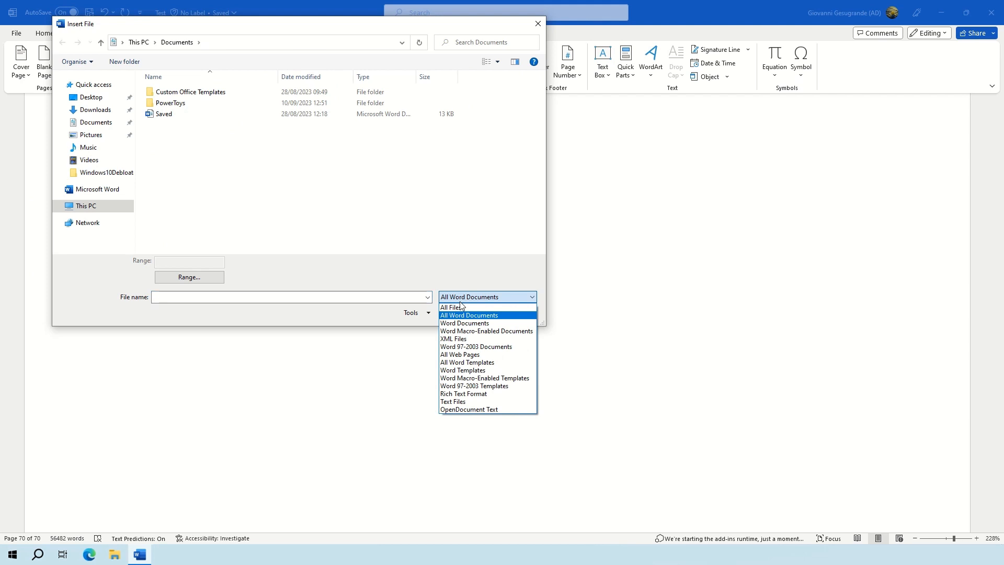
click(460, 307)
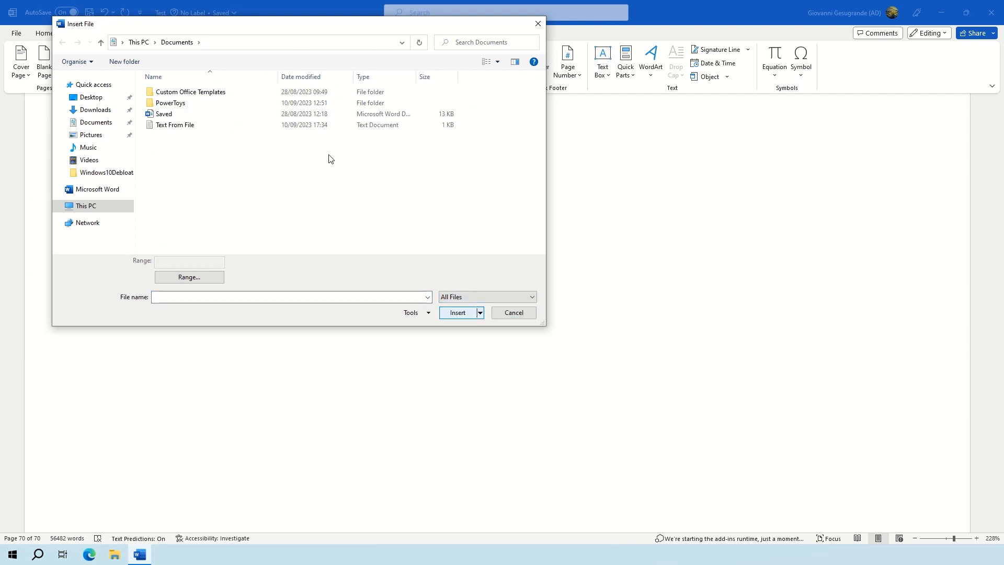
click(228, 127)
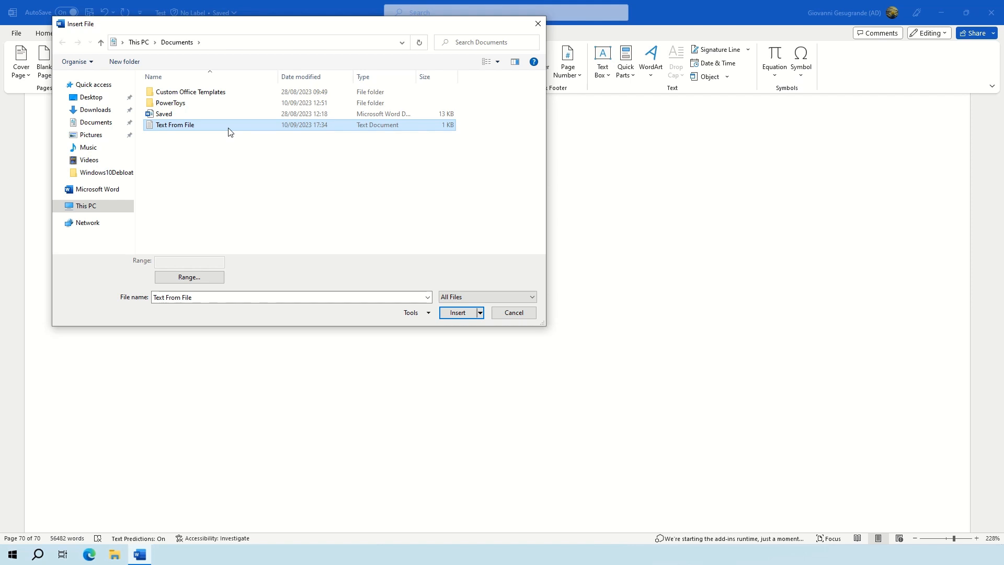
double_click(228, 127)
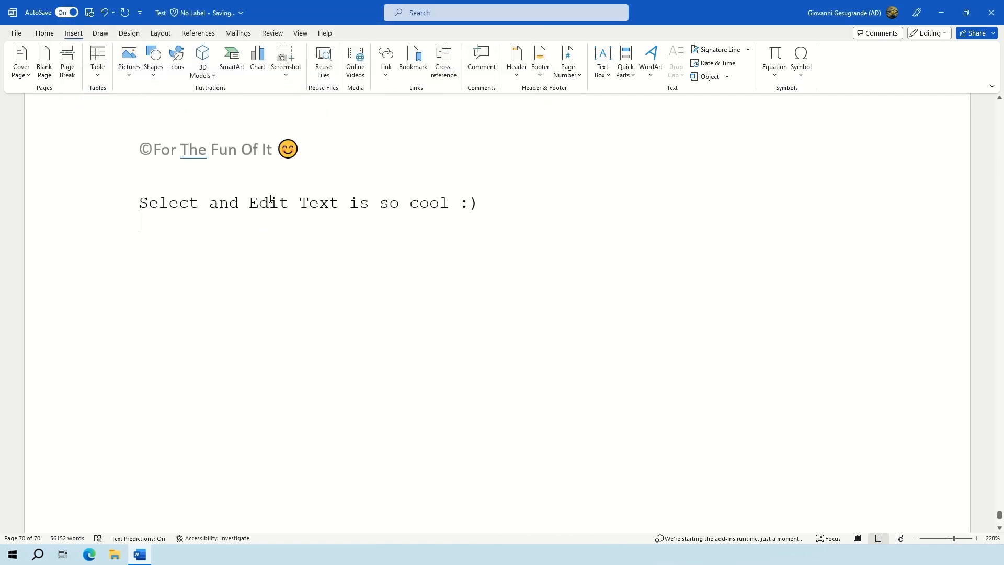
drag(559, 193, 143, 179)
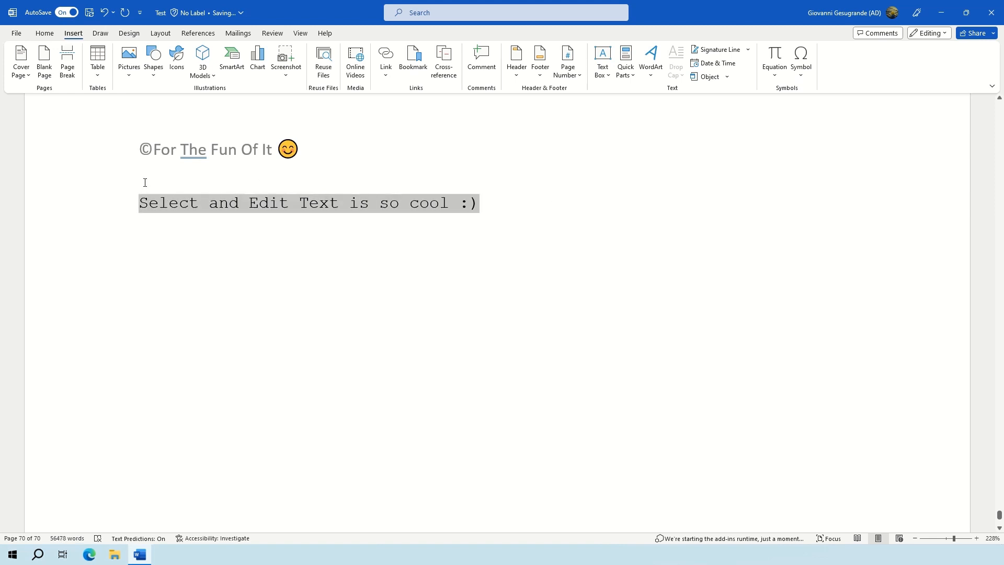
click(294, 269)
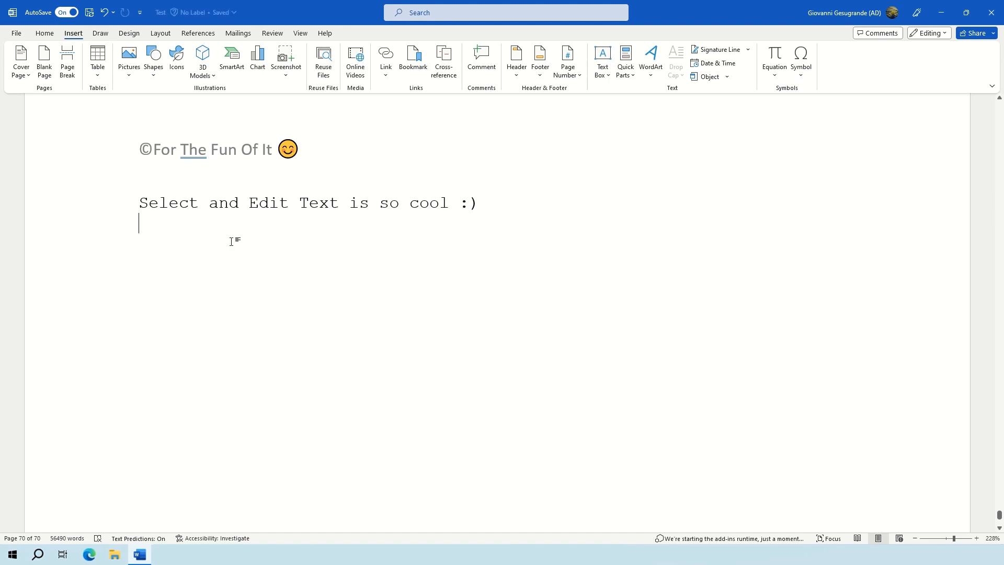
Step: Insert the text from the Word document "Saved" below the line "Select and Edit Text is so cool :)"
double_click(193, 149)
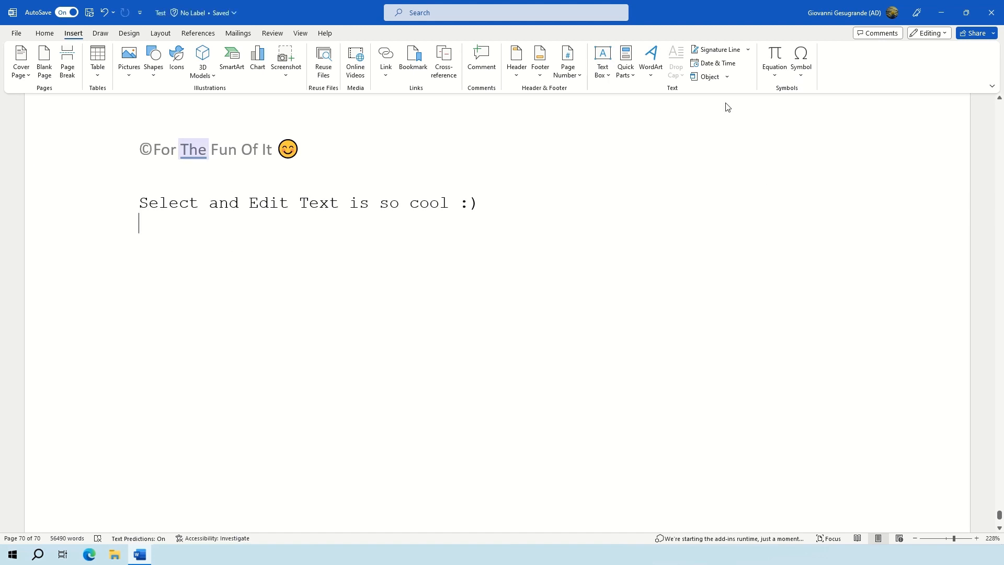
click(727, 77)
click(742, 105)
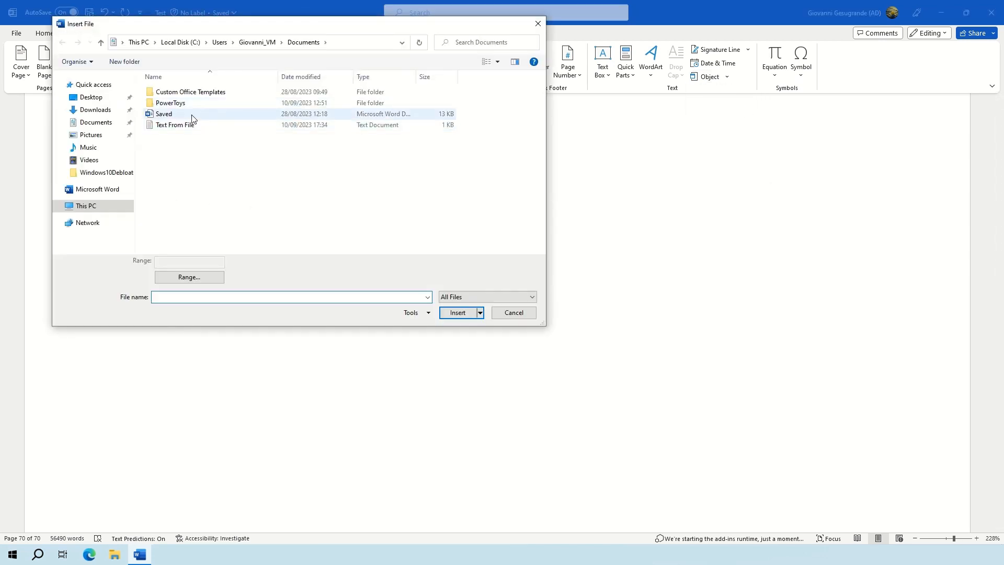
double_click(191, 125)
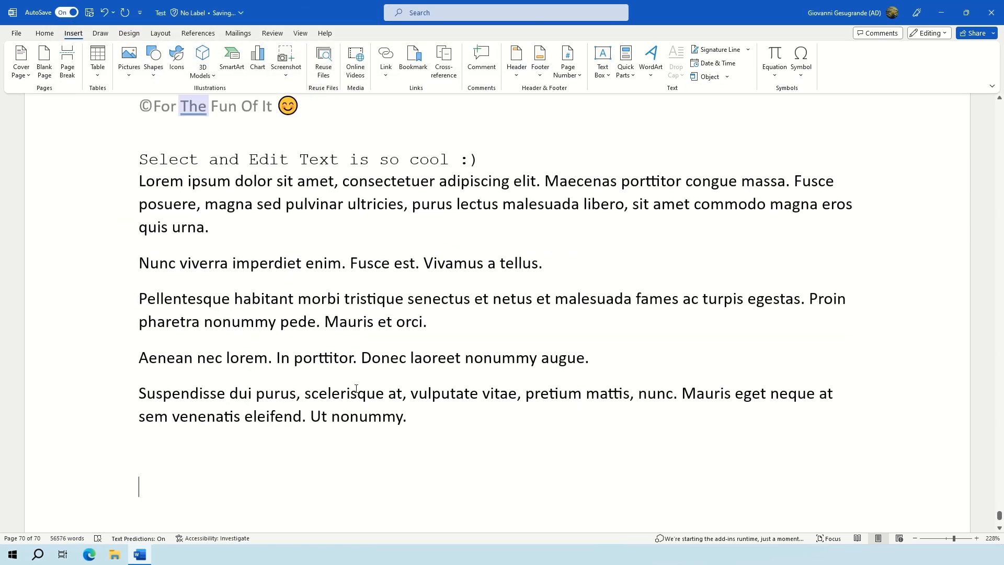
drag(403, 497, 120, 212)
click(299, 301)
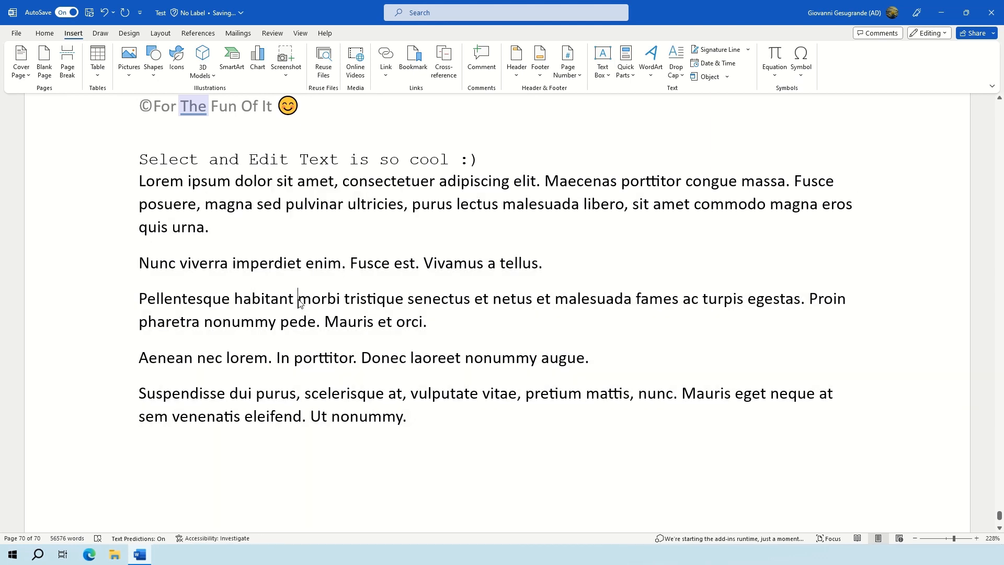